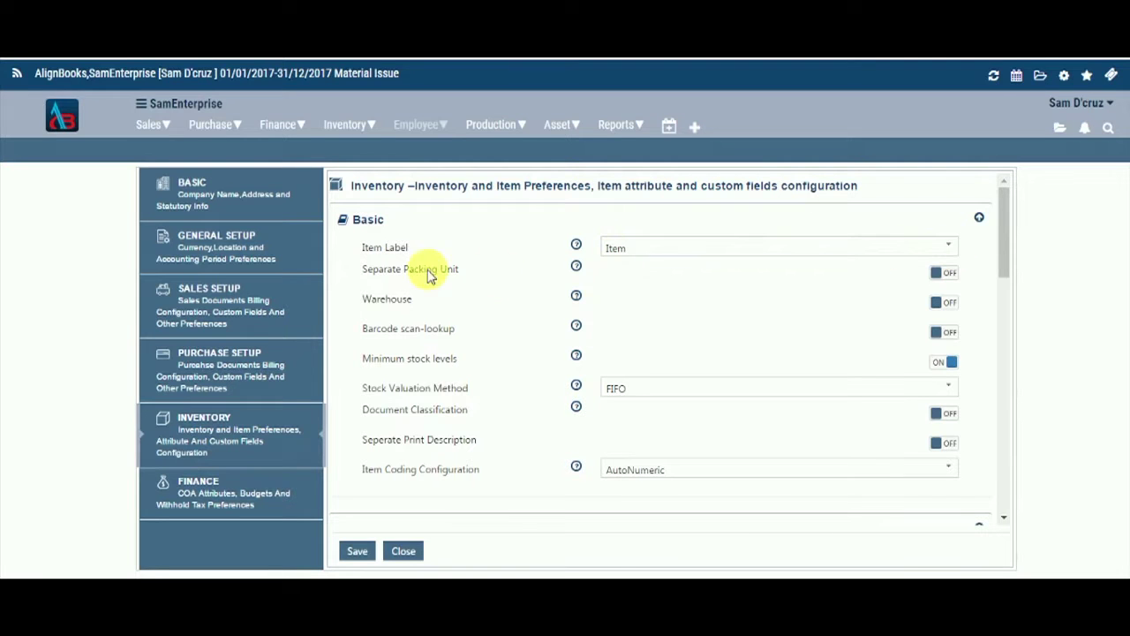
Set the item label to Article and enable Separate Packing Unit and Warehouse in the basic inventory preferences
click(949, 247)
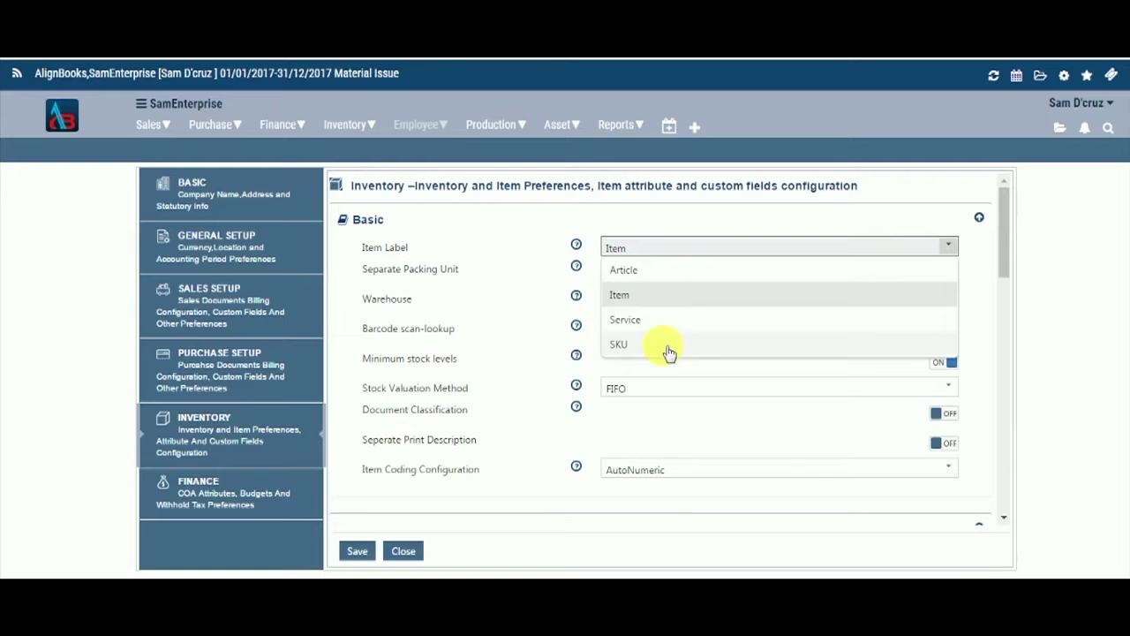
click(673, 269)
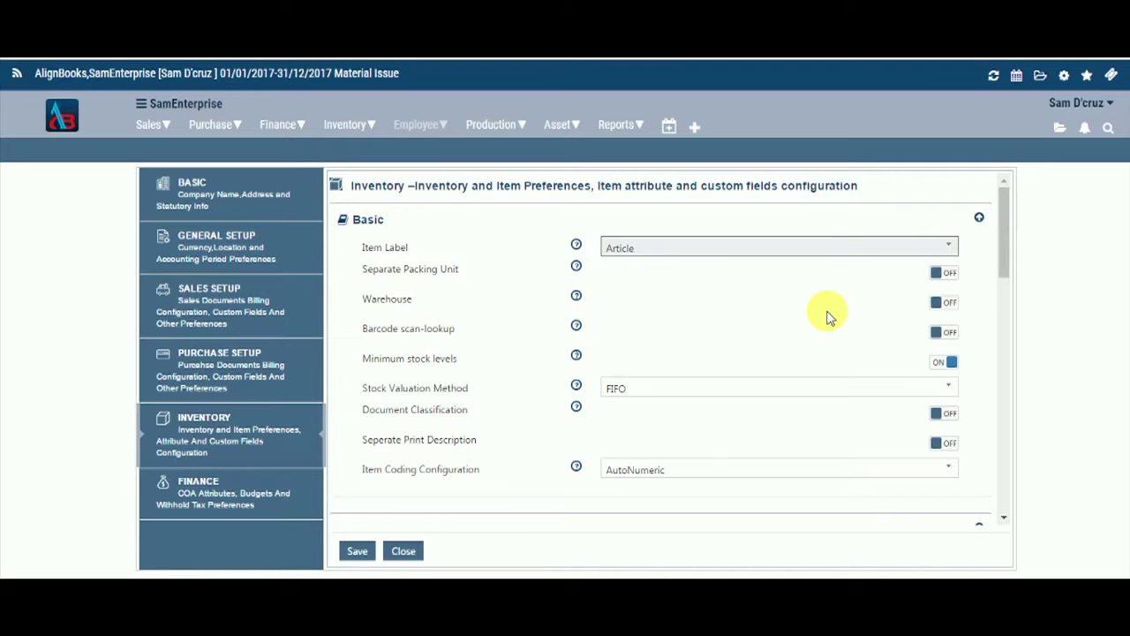
click(950, 274)
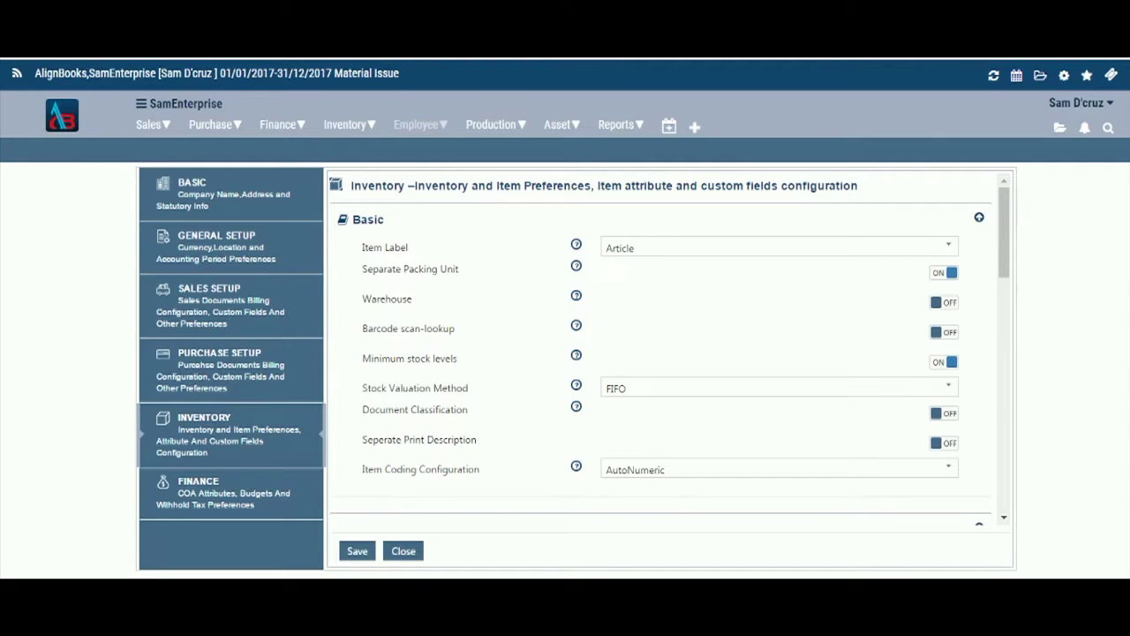
click(948, 303)
click(946, 332)
click(948, 334)
click(945, 333)
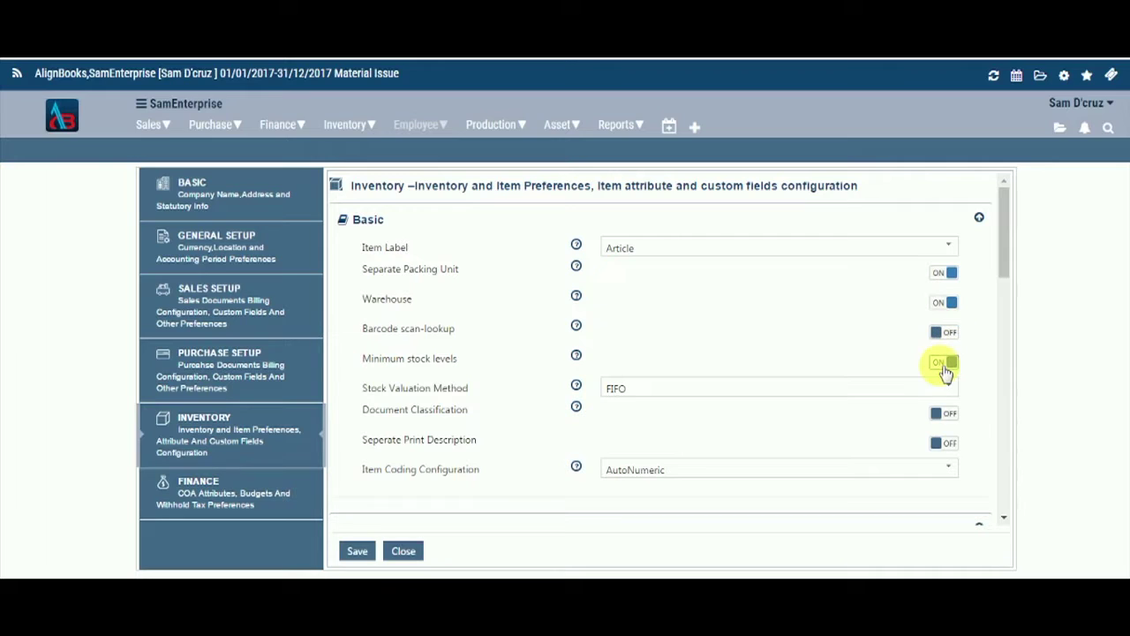
click(945, 364)
click(954, 365)
Set the stock valuation method to LIFO, enable Document Classification, and choose AutoNumeric for the item coding configuration
click(949, 388)
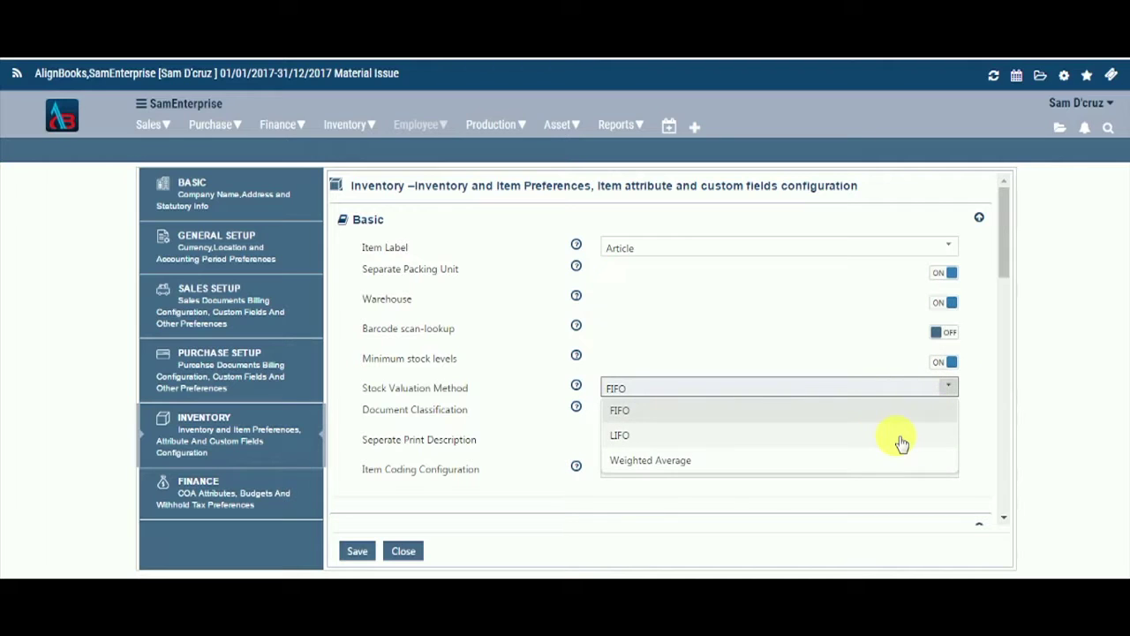
click(895, 434)
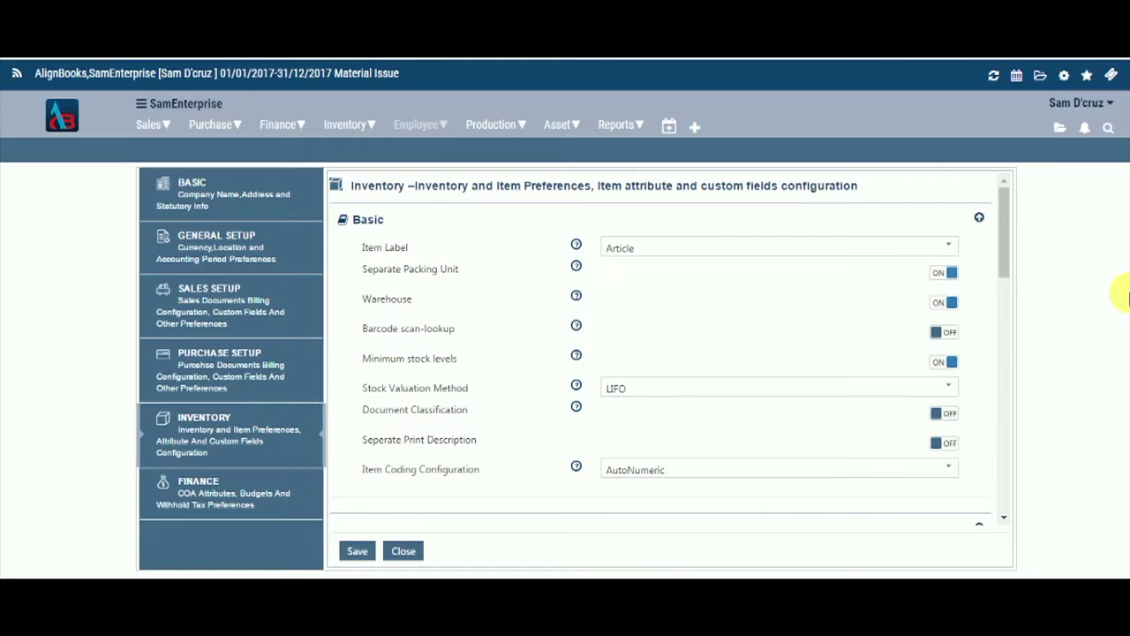
click(945, 414)
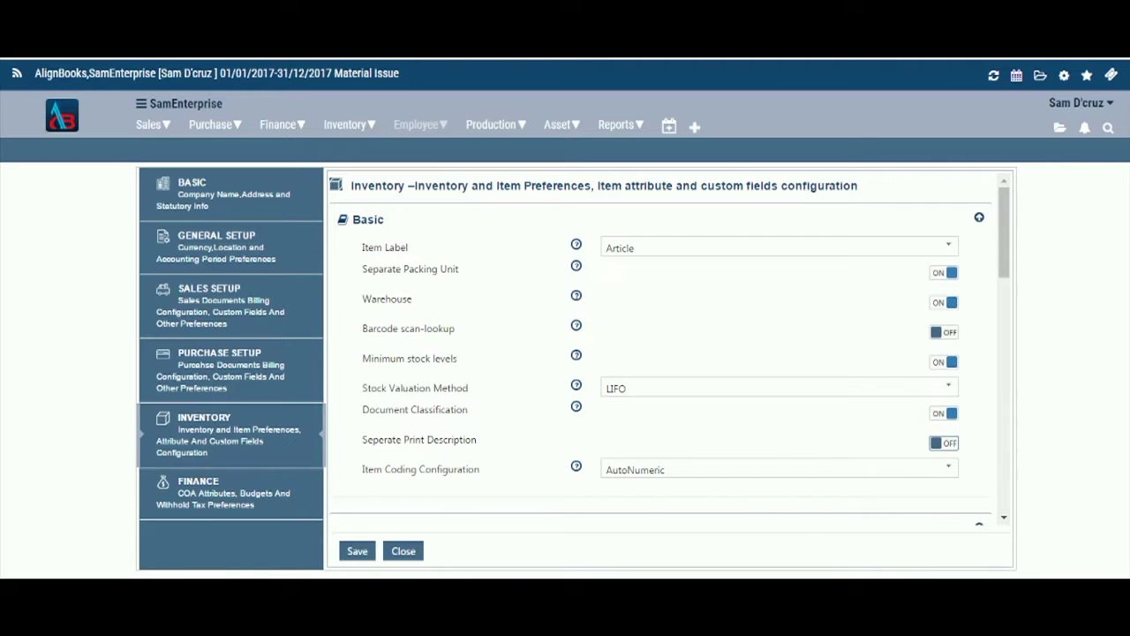
click(950, 468)
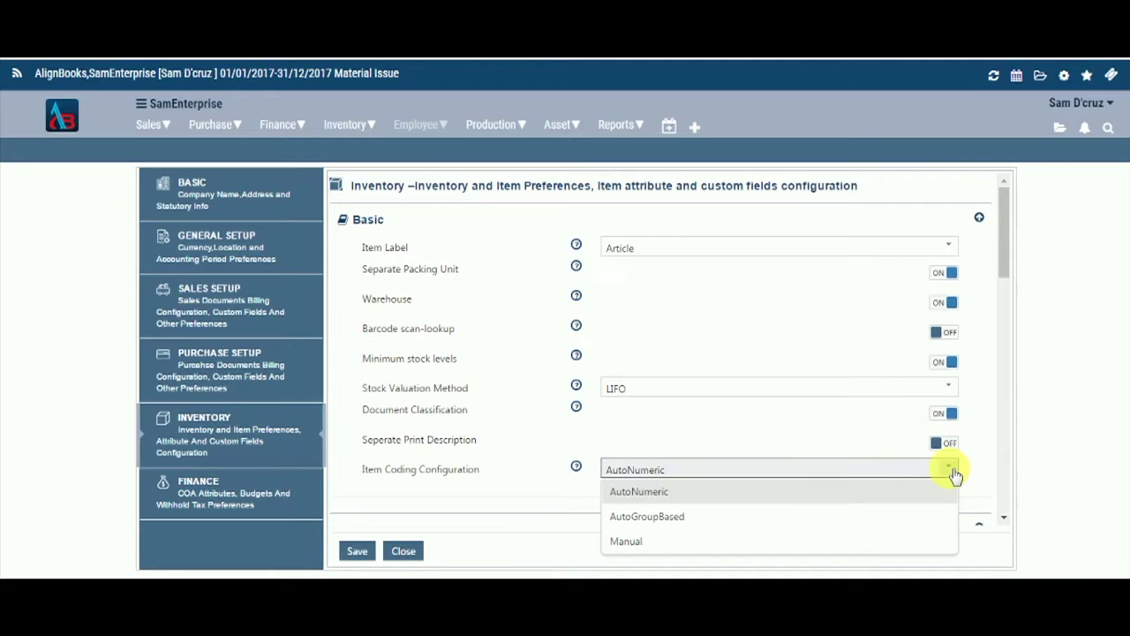
click(685, 490)
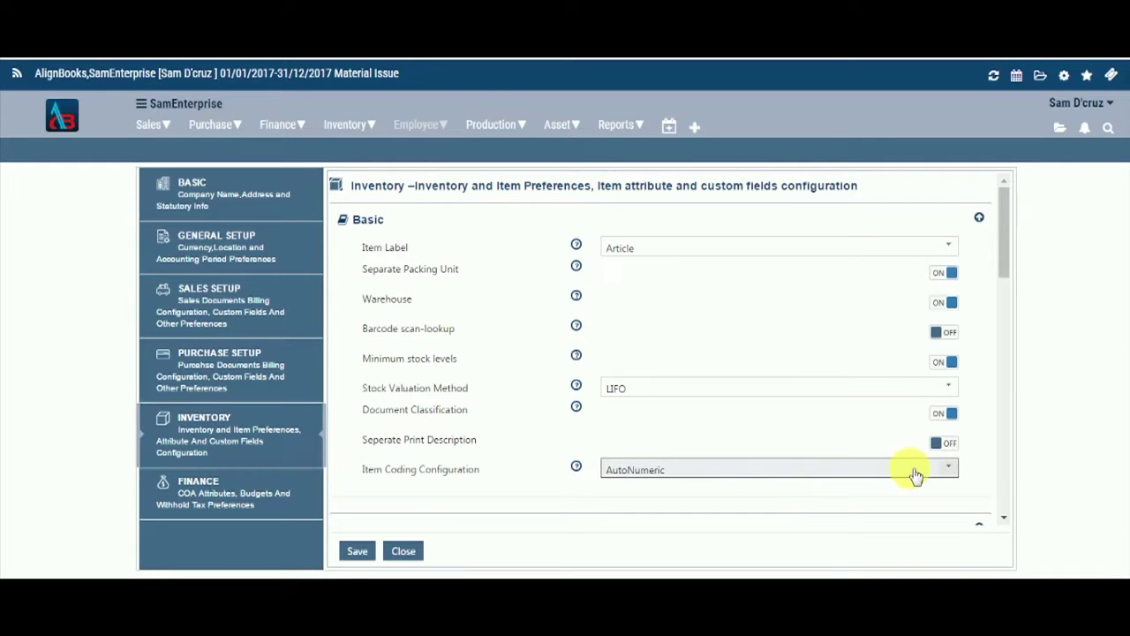
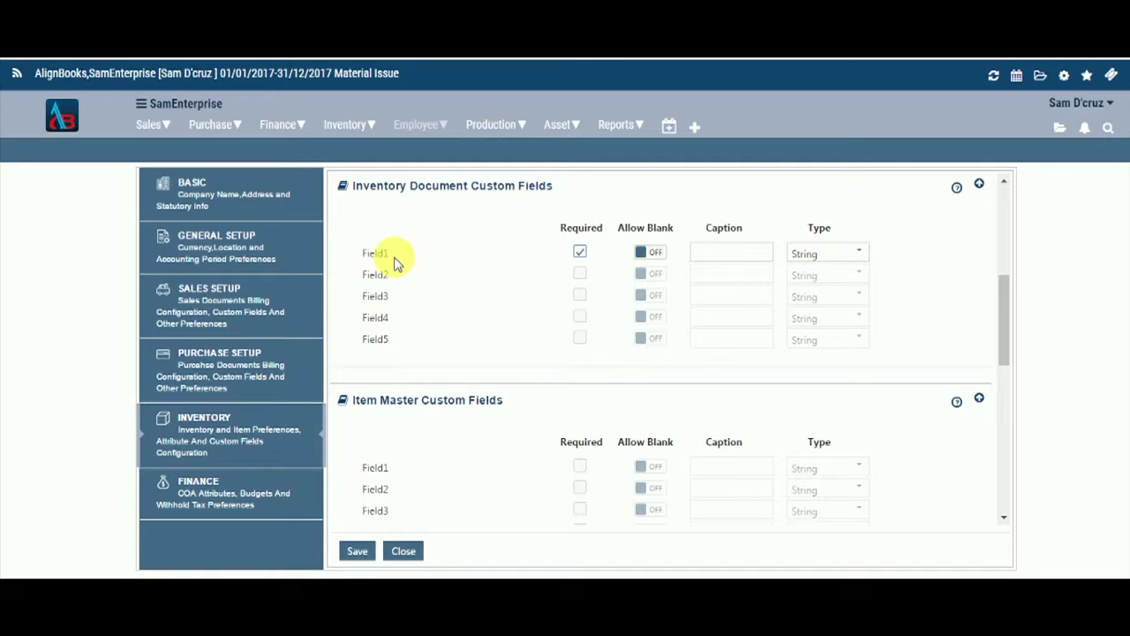
Configure Field1 of the Inventory Document Custom Fields to allow blanks, with caption IT1 and type Currency
click(661, 257)
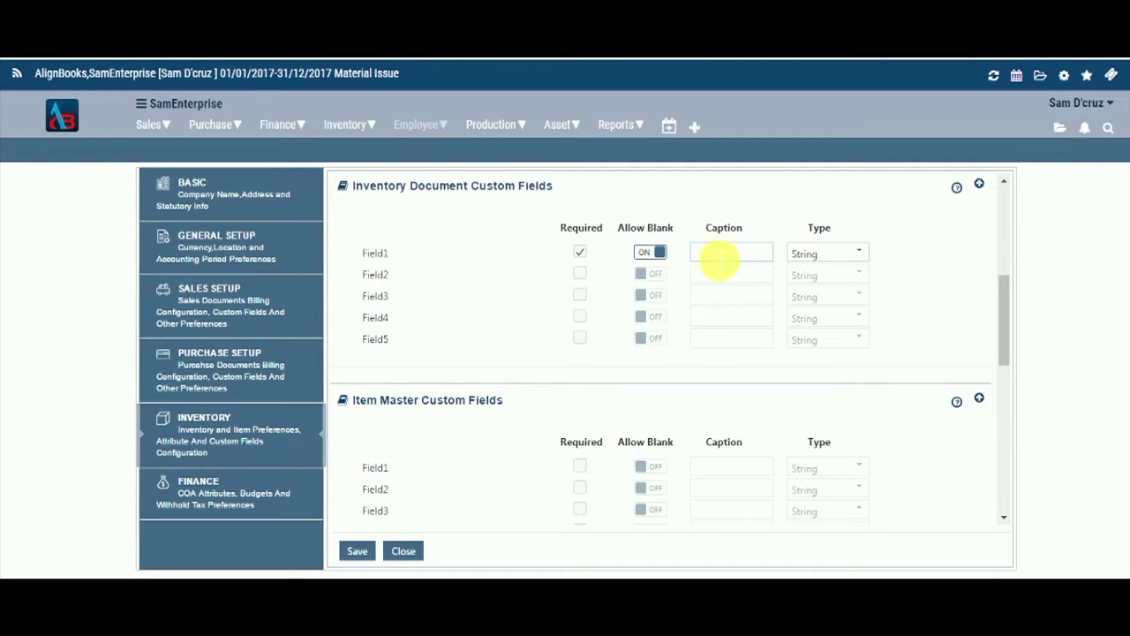
click(723, 254)
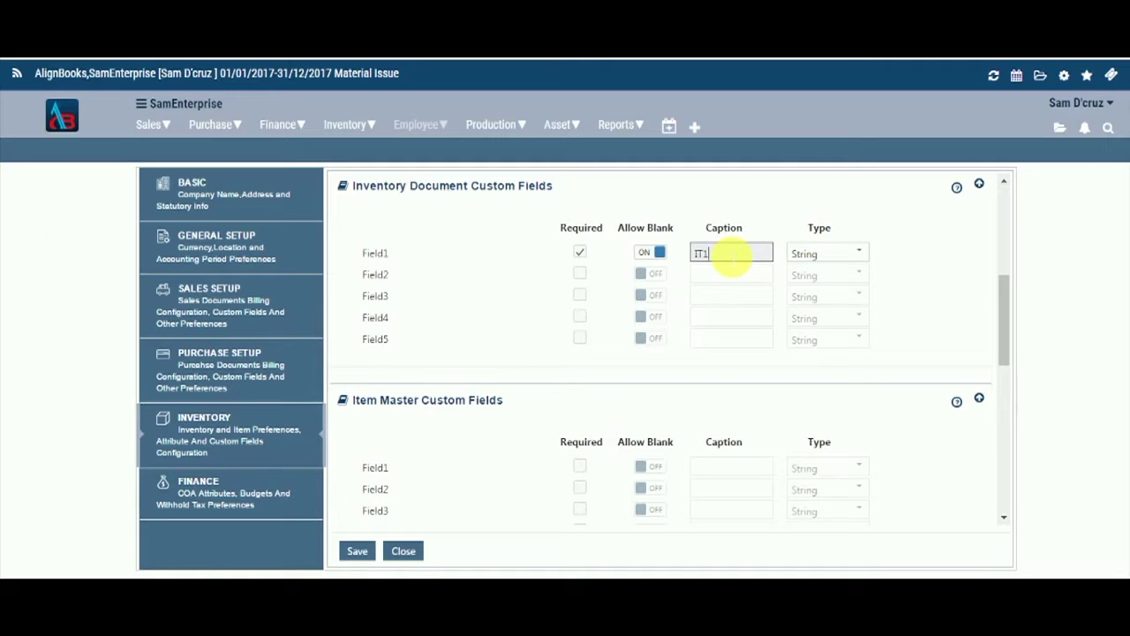
click(856, 254)
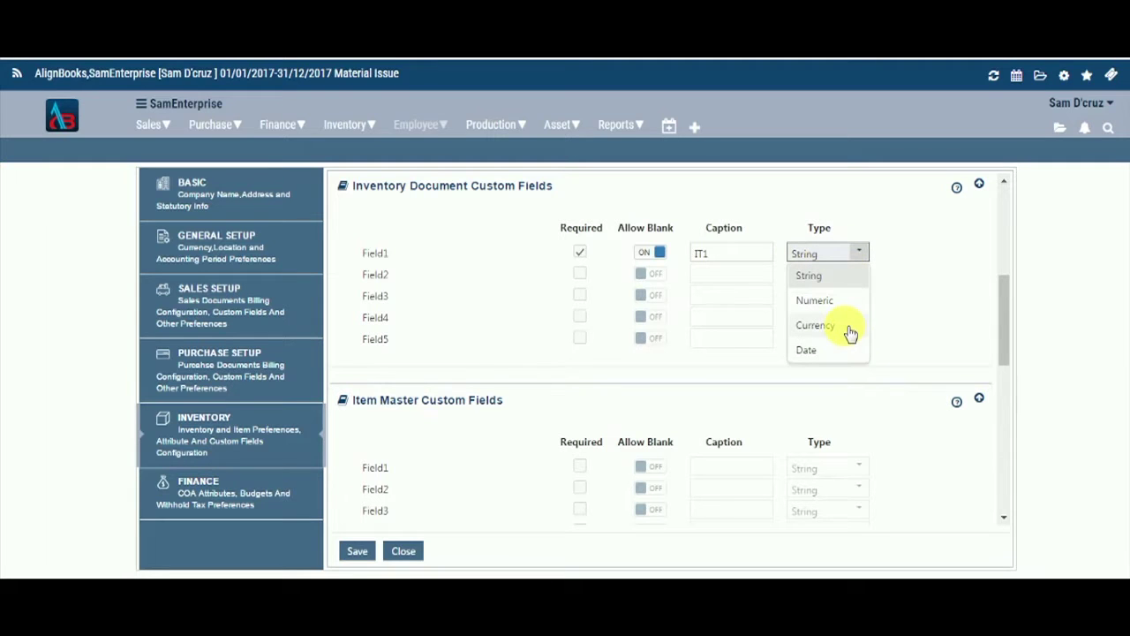
click(844, 325)
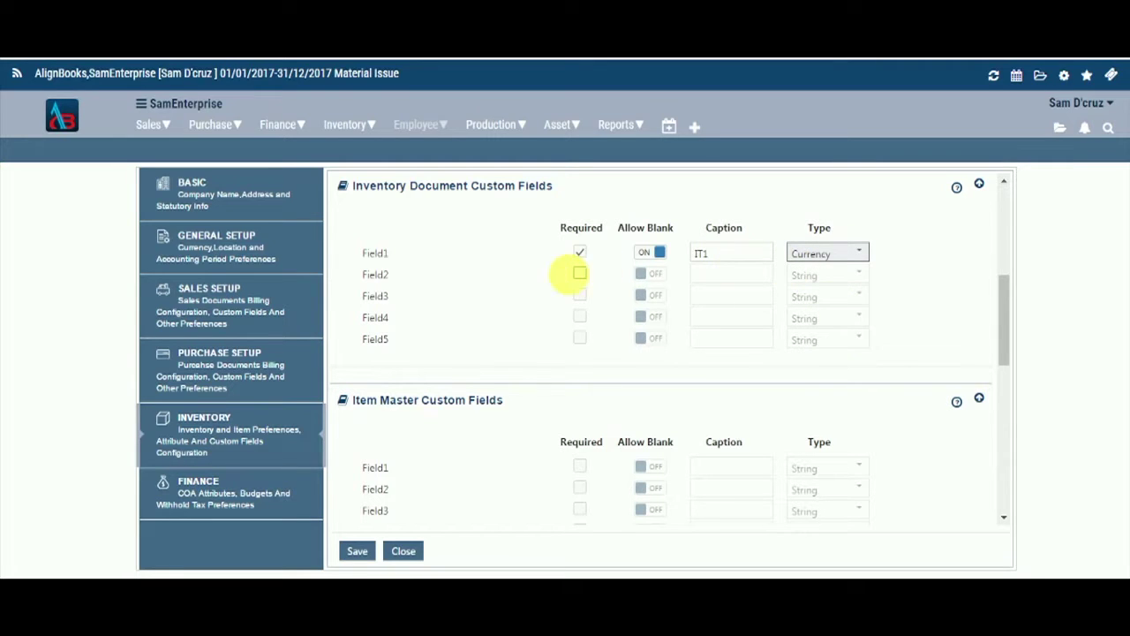
Make Inventory Document custom Field2 required, allow blanks, caption it IT2, and save the inventory settings
click(580, 273)
click(658, 274)
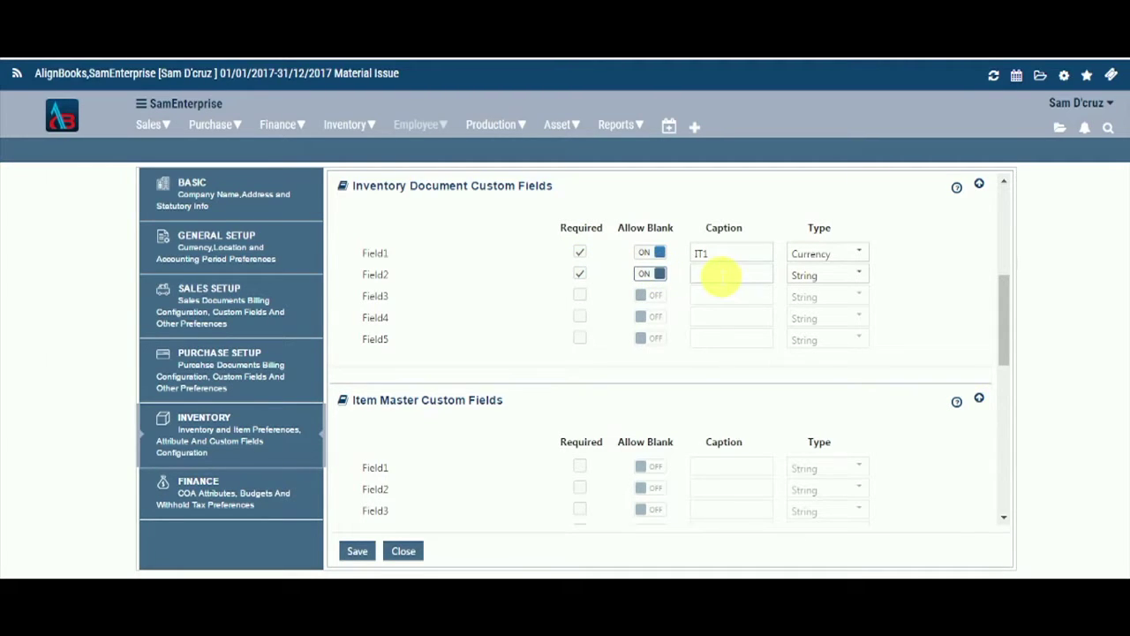
click(720, 274)
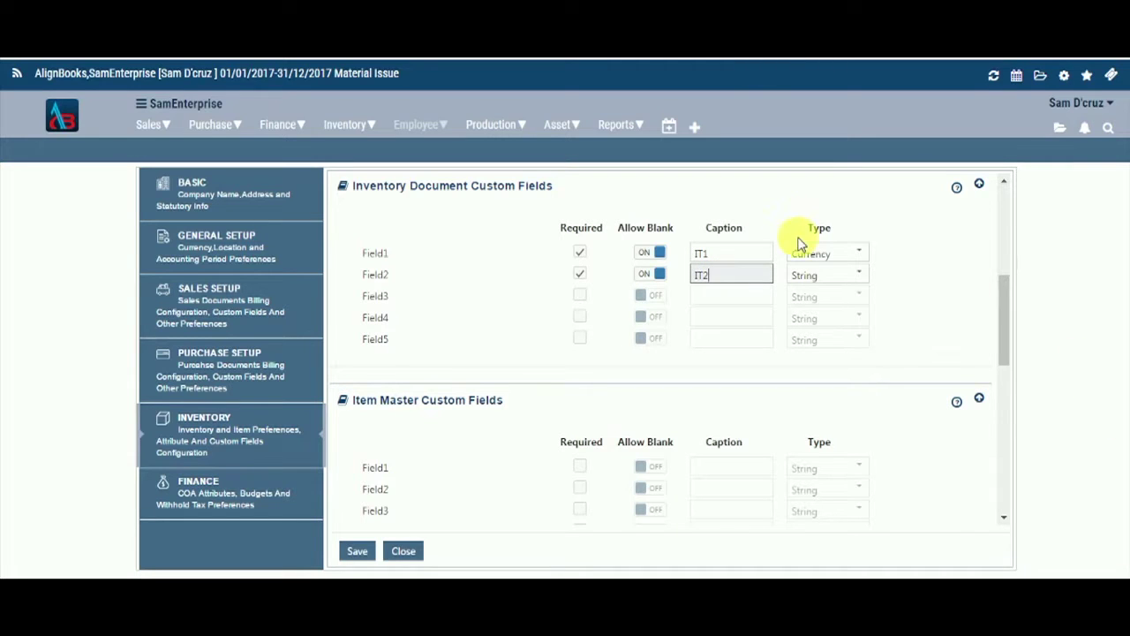
click(359, 552)
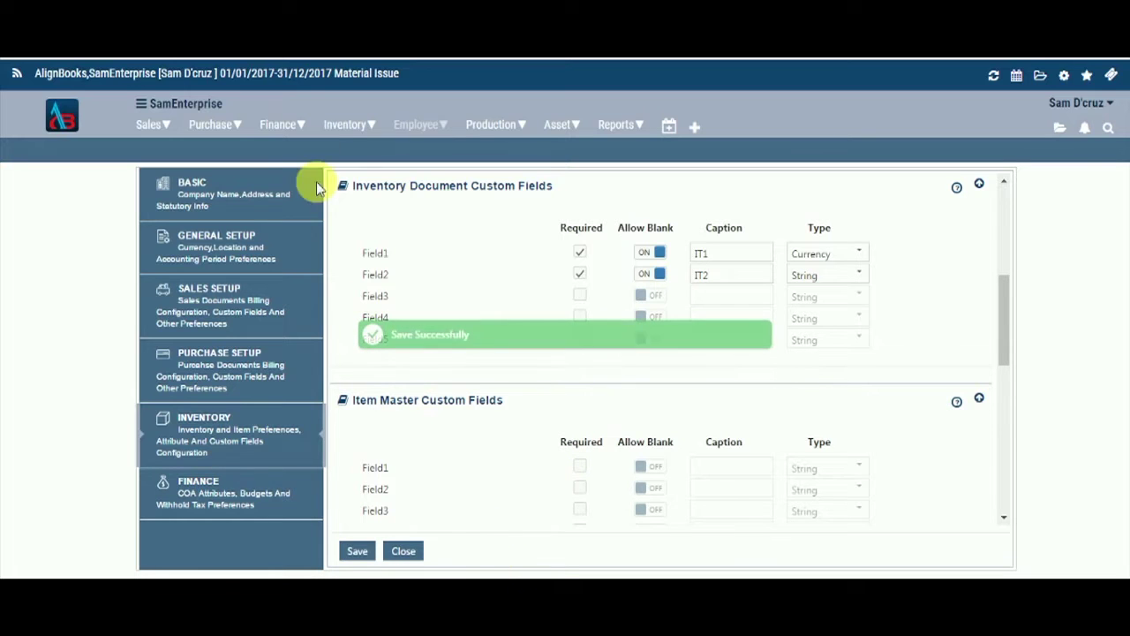
Close the inventory setup and check the custom fields IT1 and IT2 on the Material Issue form
click(346, 125)
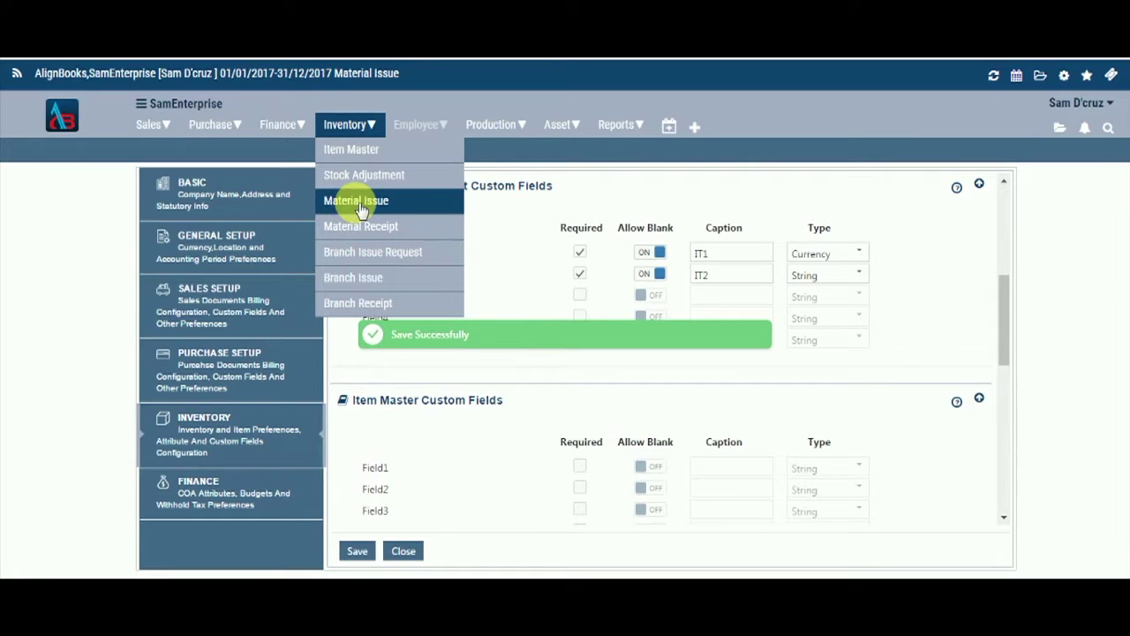
click(359, 554)
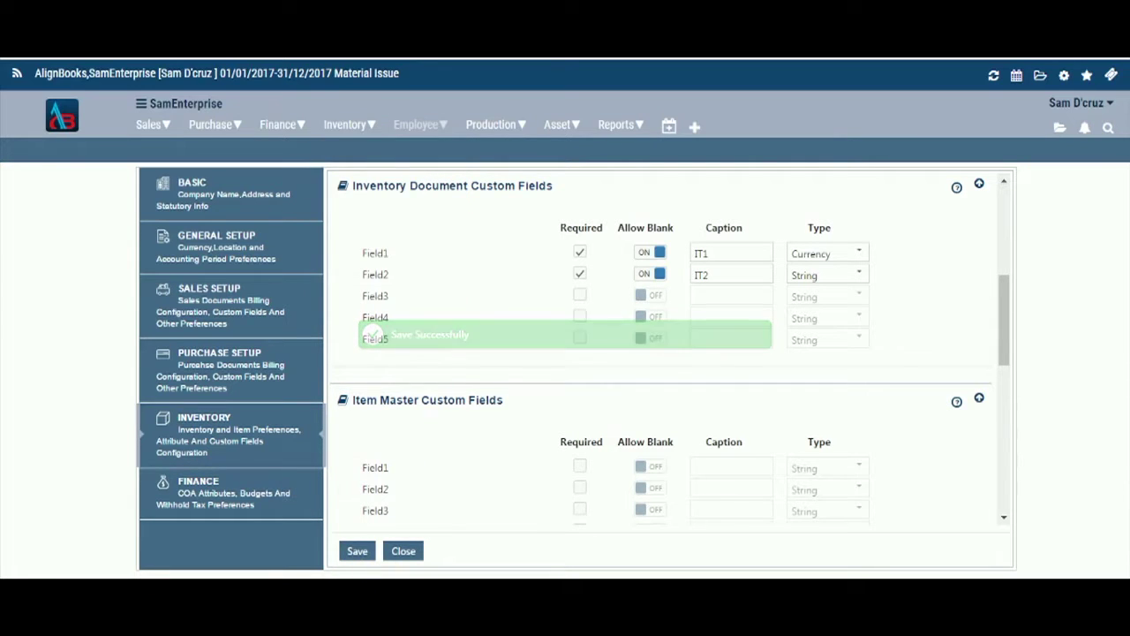
click(403, 550)
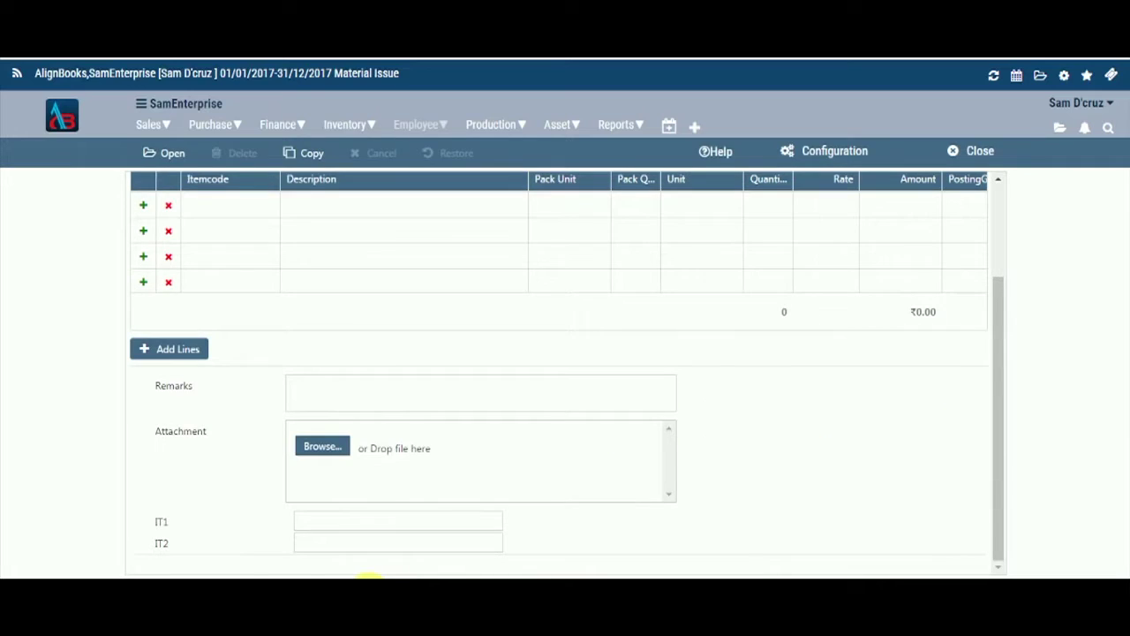
double_click(160, 542)
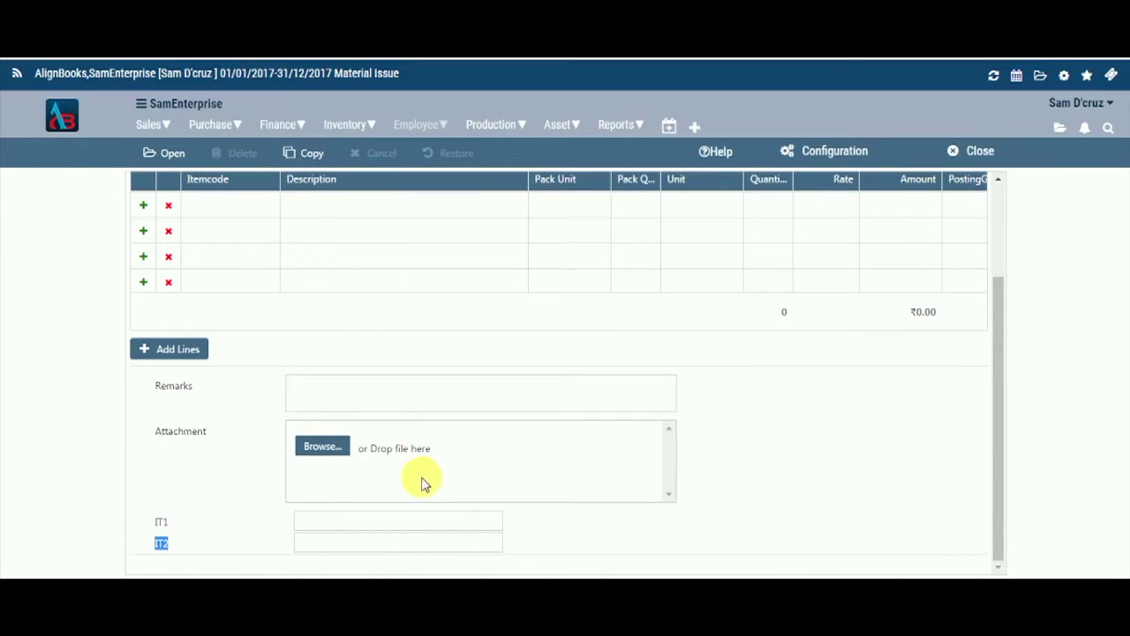
Reopen the Inventory section of Company Setup at the Item Master Custom Fields
click(1064, 75)
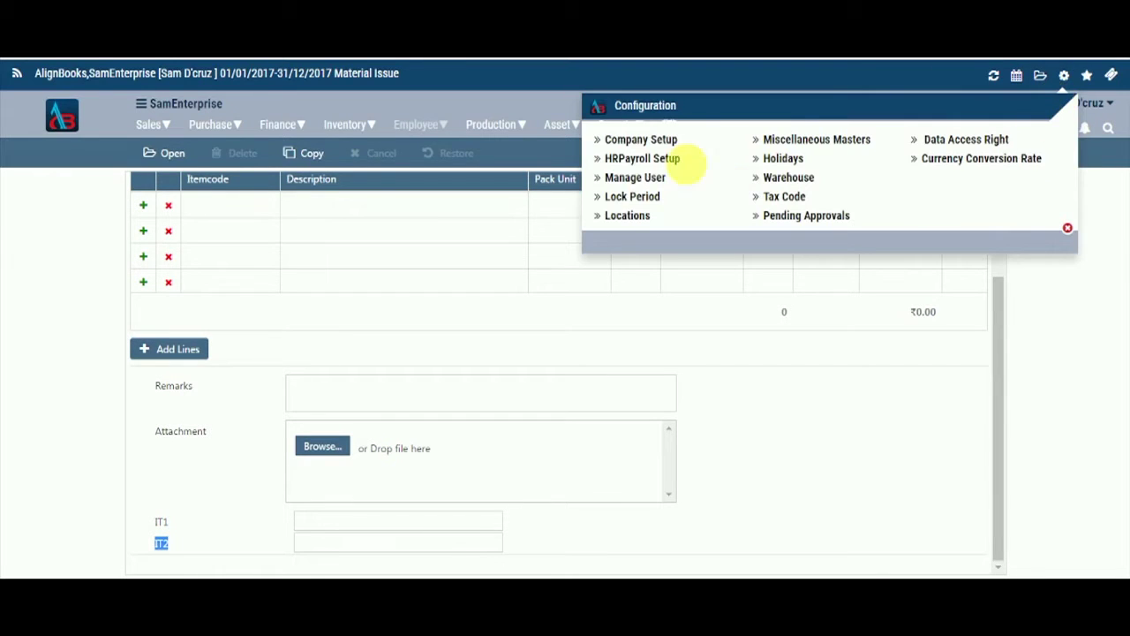
click(655, 146)
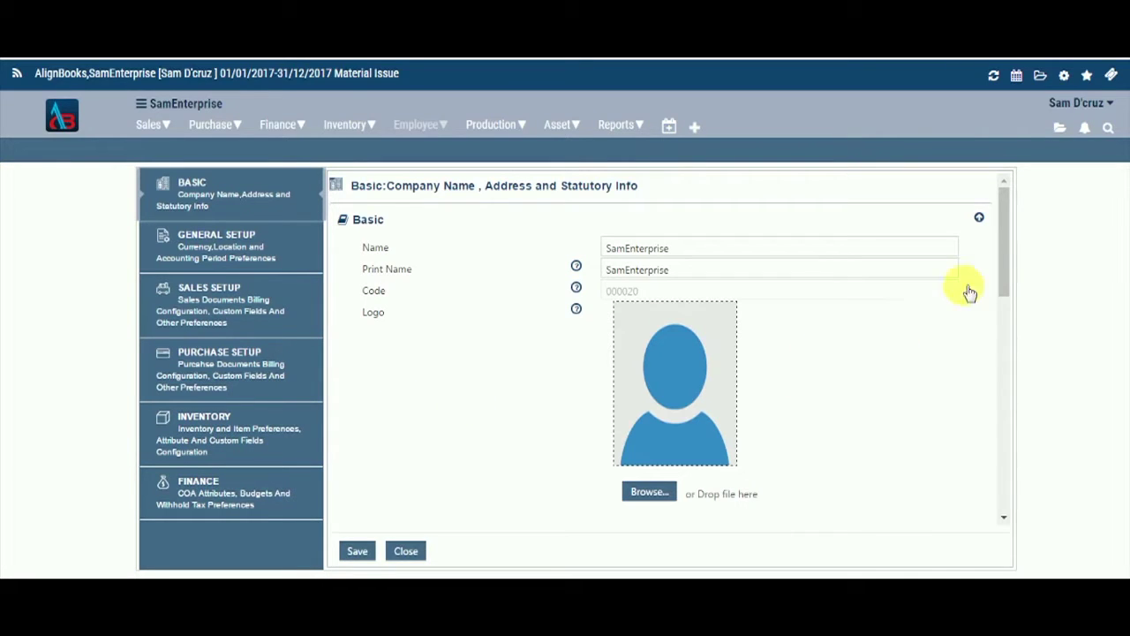
click(209, 441)
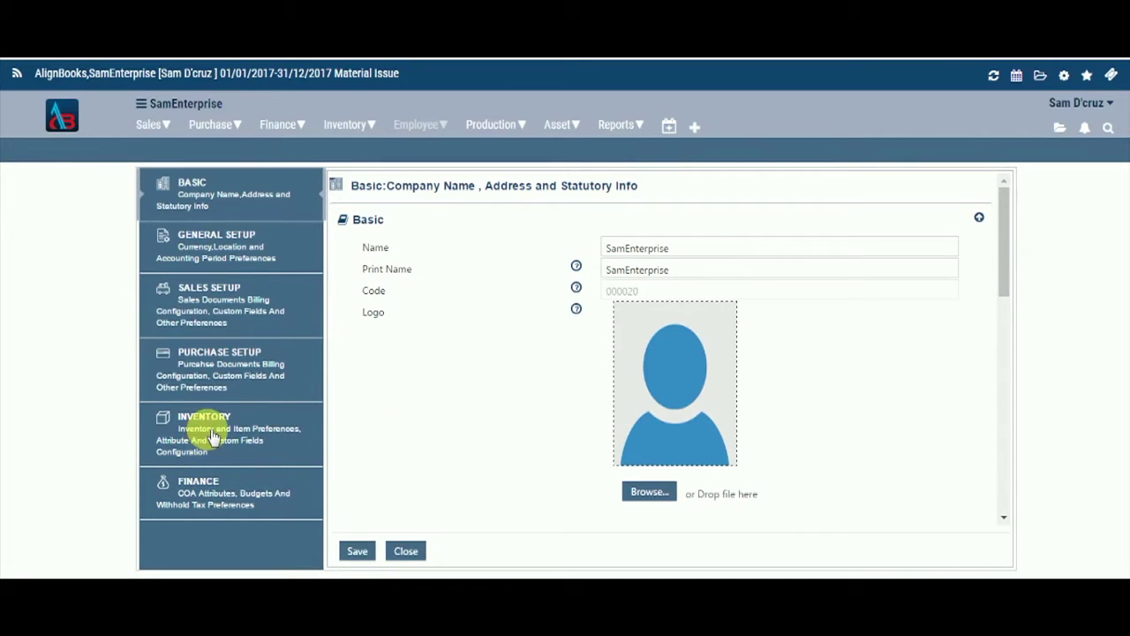
drag(1007, 258, 1012, 382)
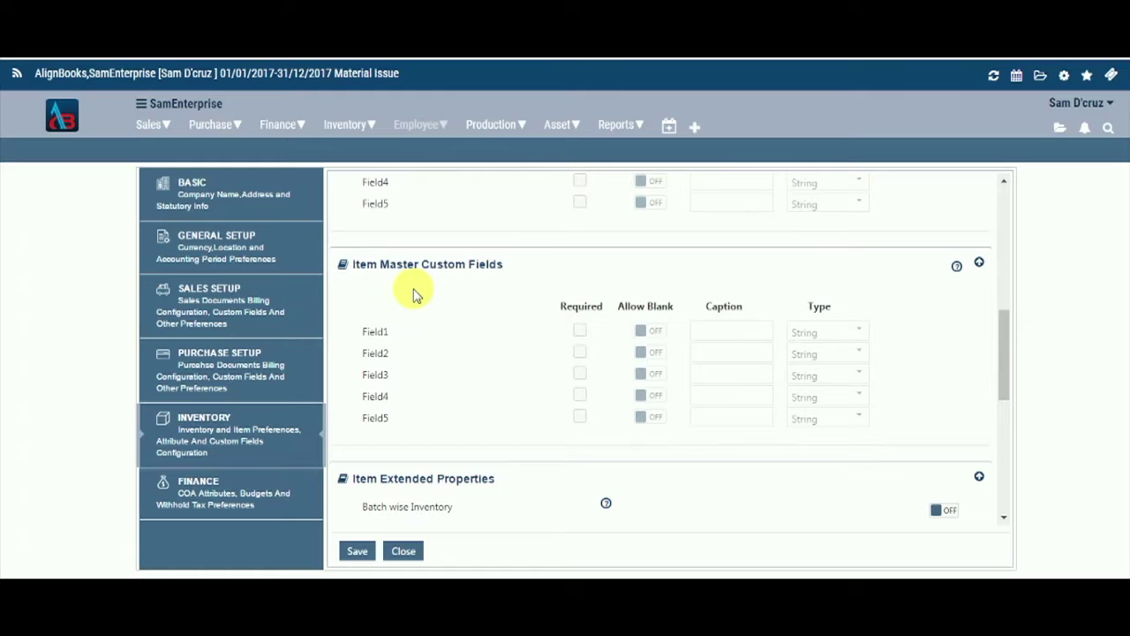
Make Item Master custom Field1 required with blanks disallowed, caption IM1 and type Date
click(579, 330)
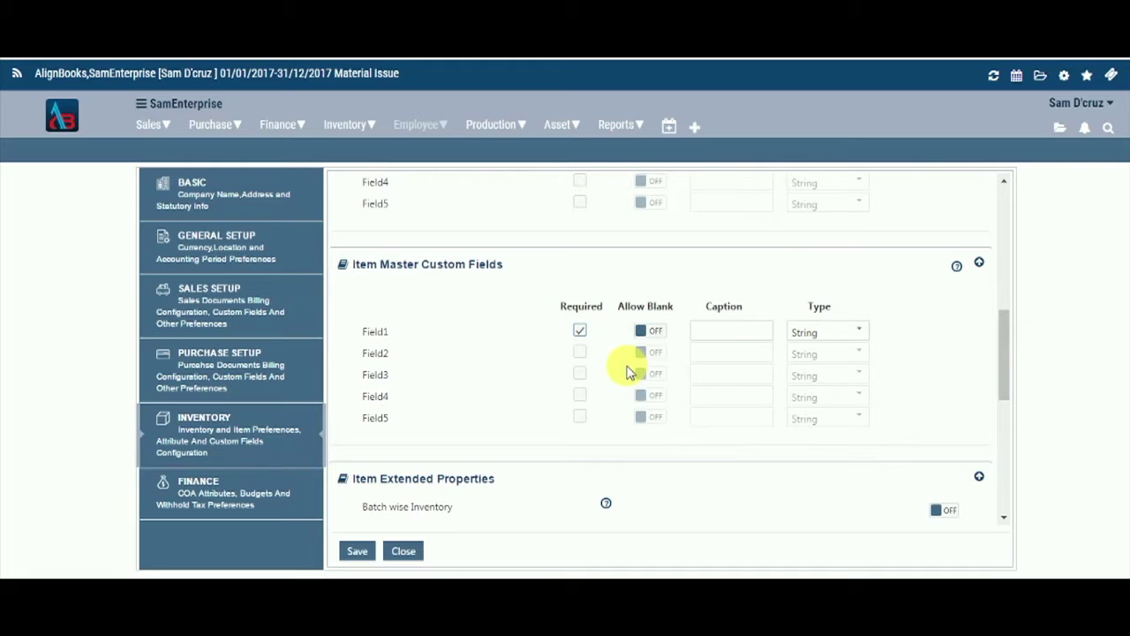
click(650, 333)
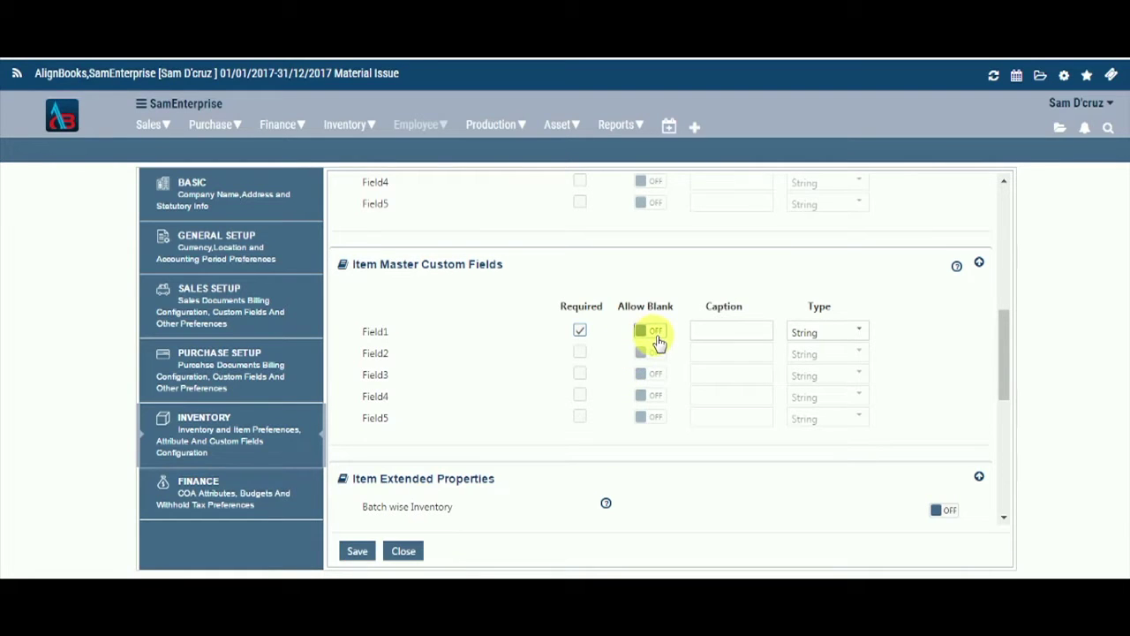
click(653, 335)
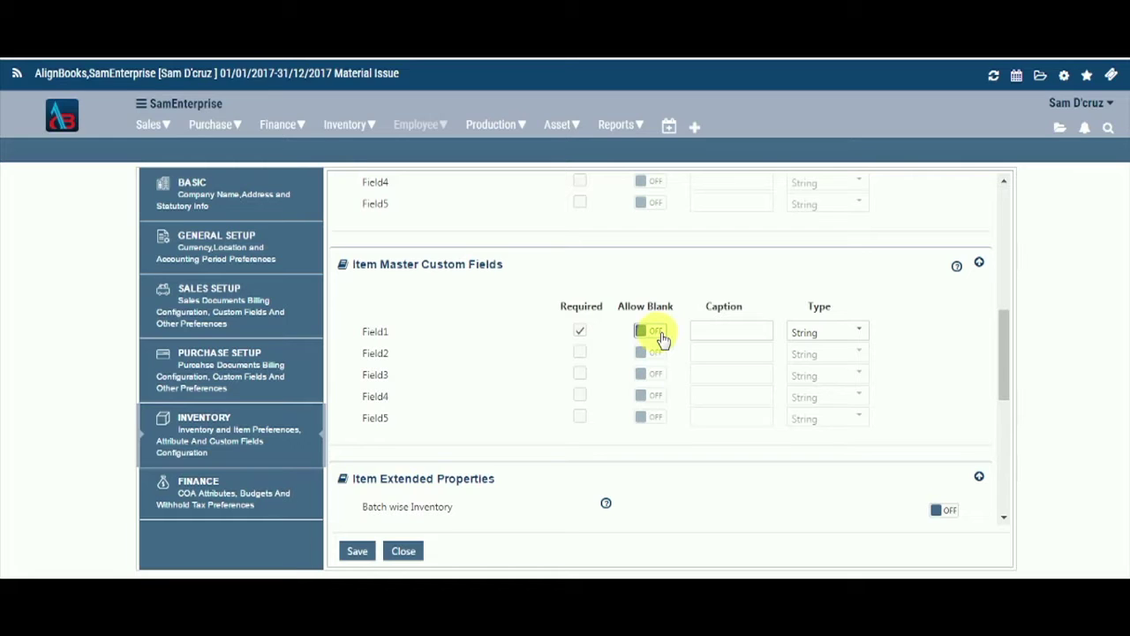
click(709, 331)
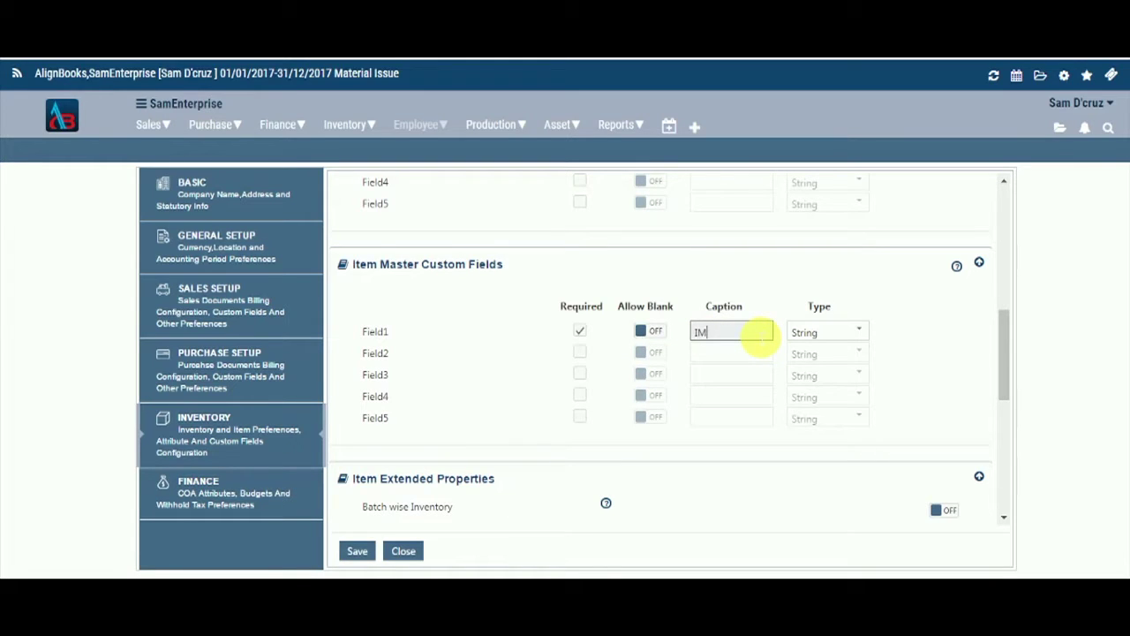
click(853, 332)
click(846, 431)
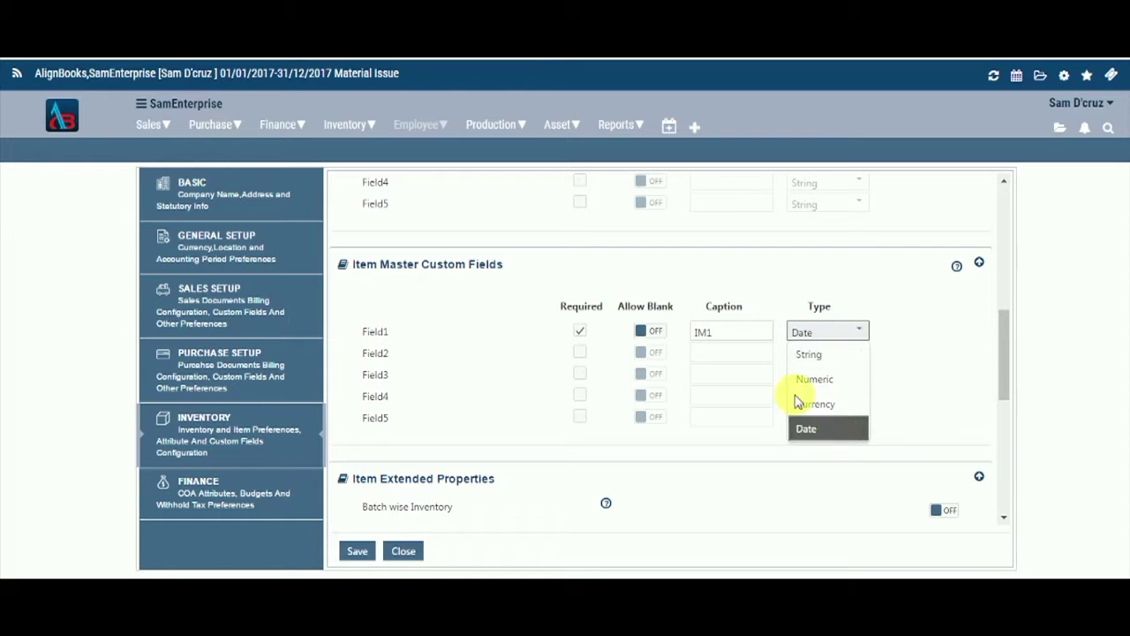
Make Item Master custom Field2 required, allow blanks, set caption IM2 and type Numeric, and save the settings
click(579, 352)
click(651, 352)
click(733, 357)
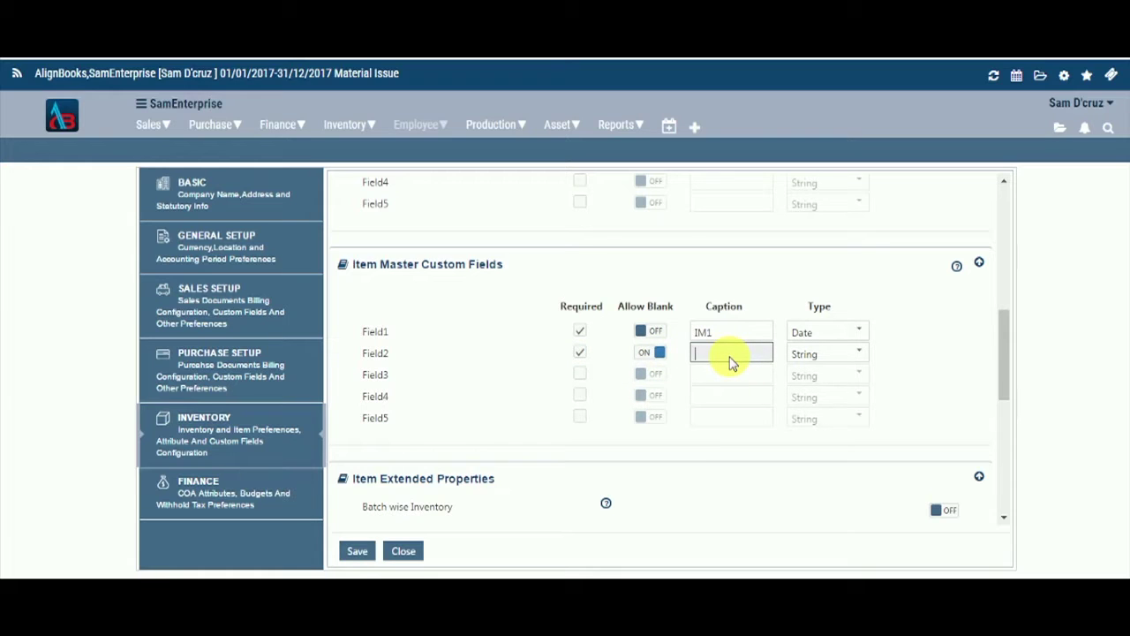
text(IM2)
click(820, 353)
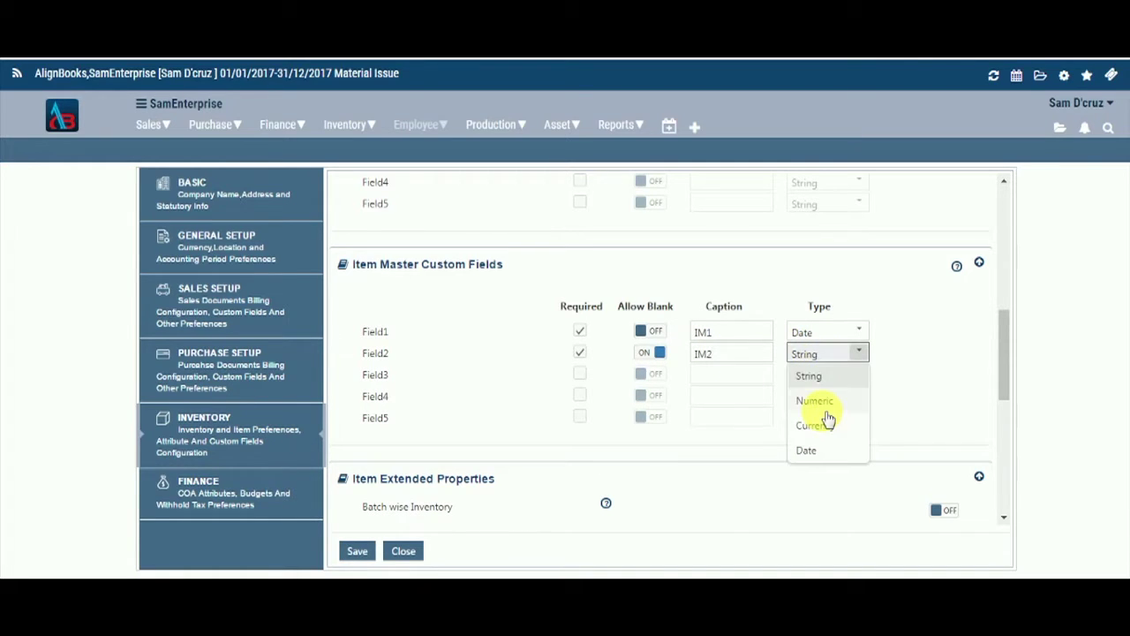
click(826, 402)
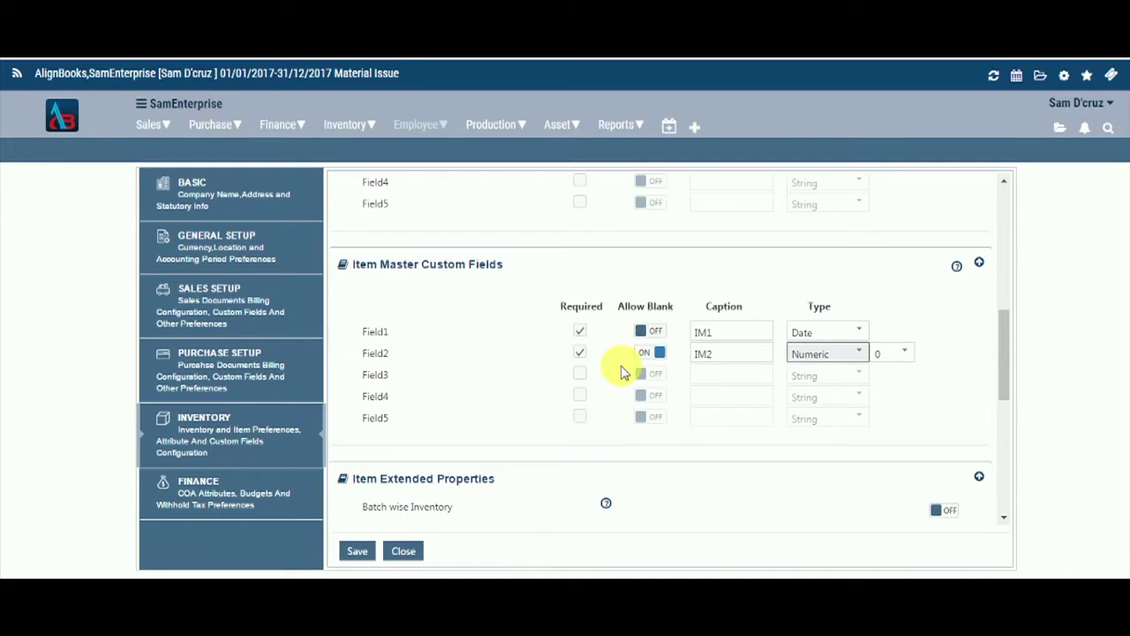
drag(1007, 369, 1002, 411)
scroll(1001, 414, down, 3)
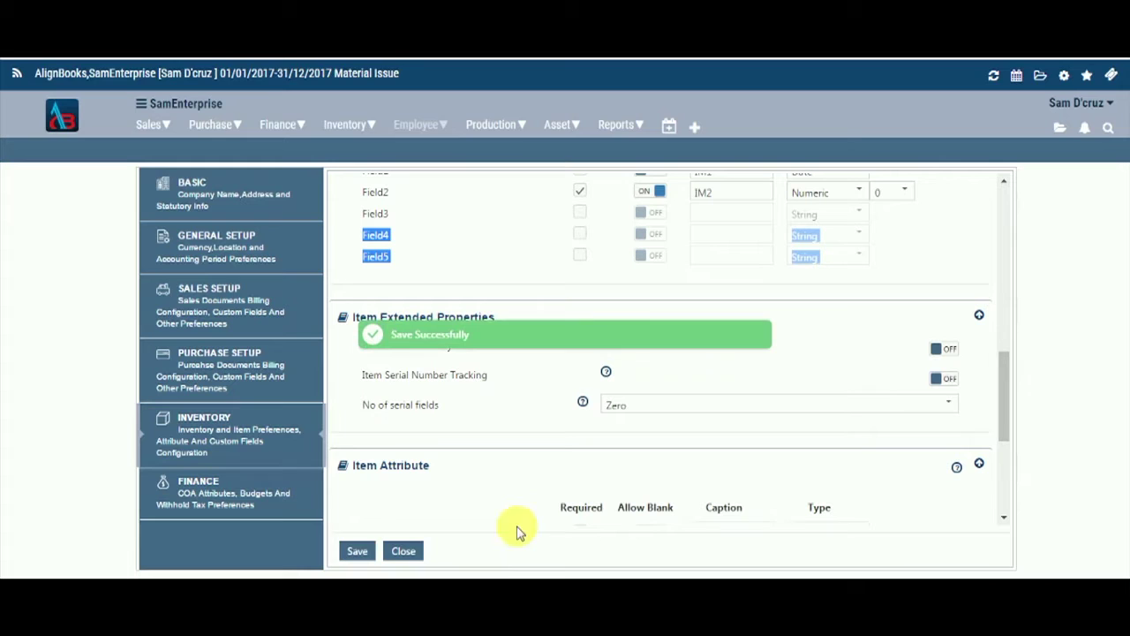
Open a new item form in the Item Master, check the custom fields IM1 and IM2, and close the form
click(336, 131)
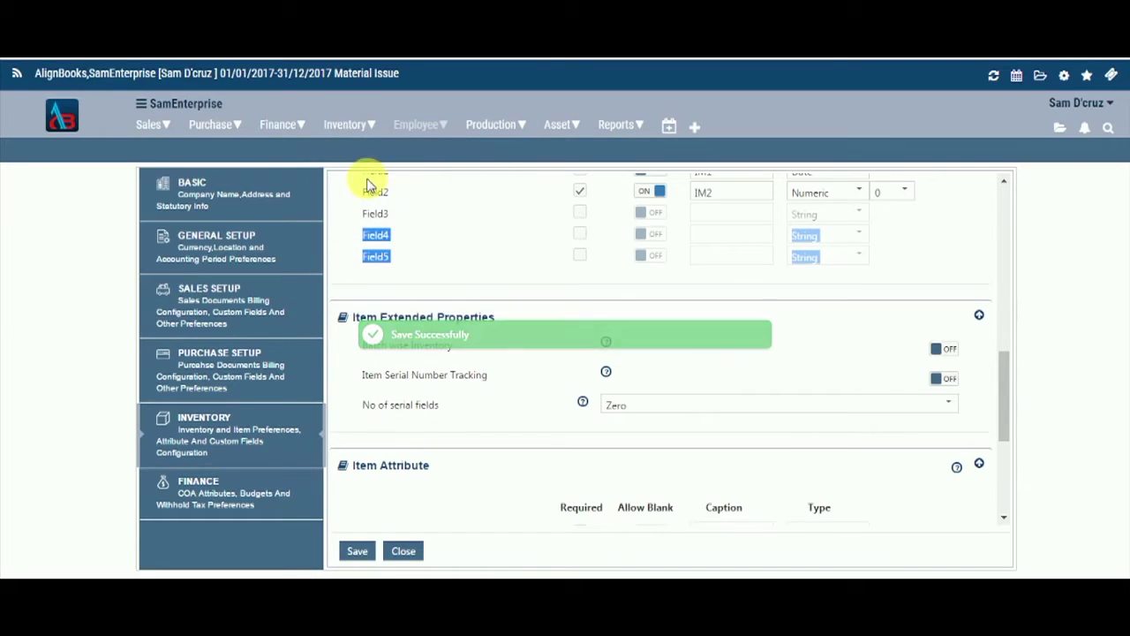
click(351, 132)
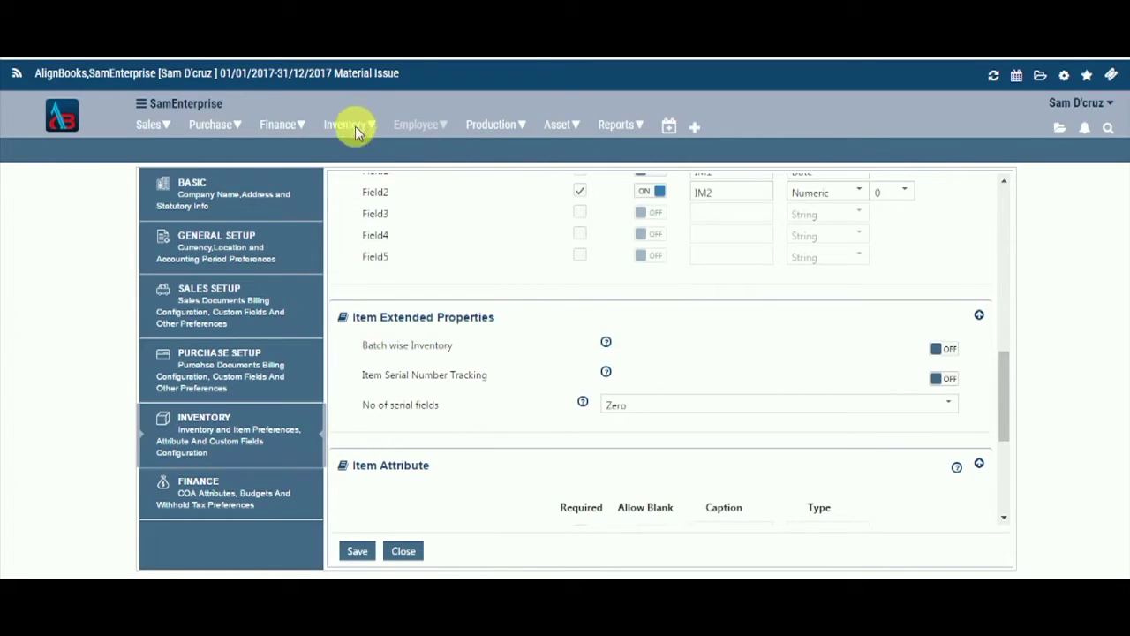
click(369, 172)
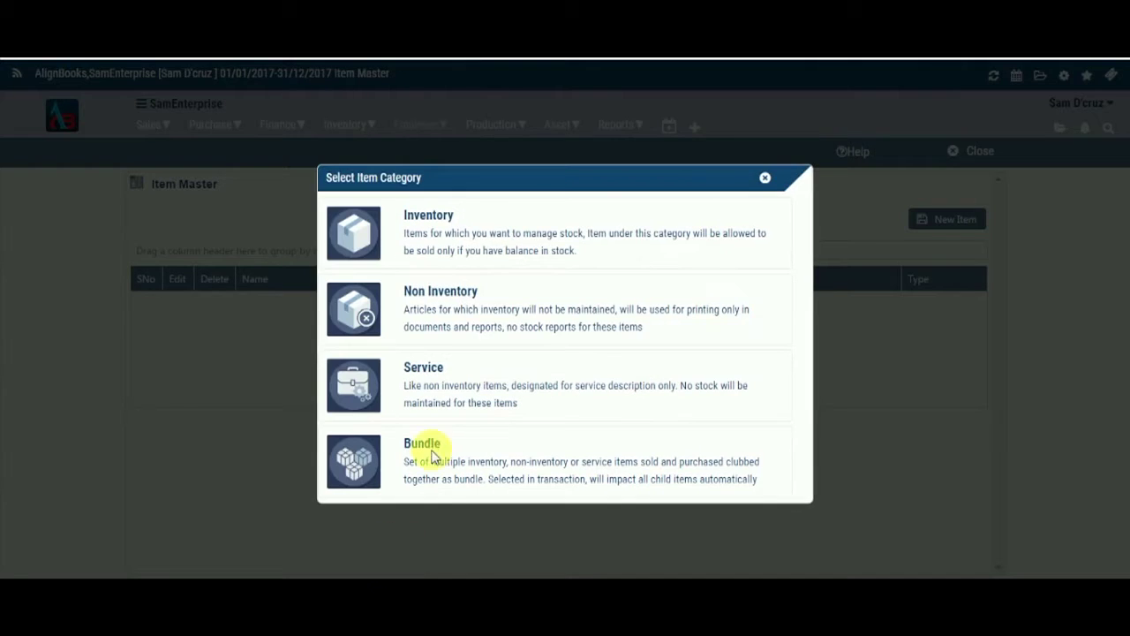
click(471, 303)
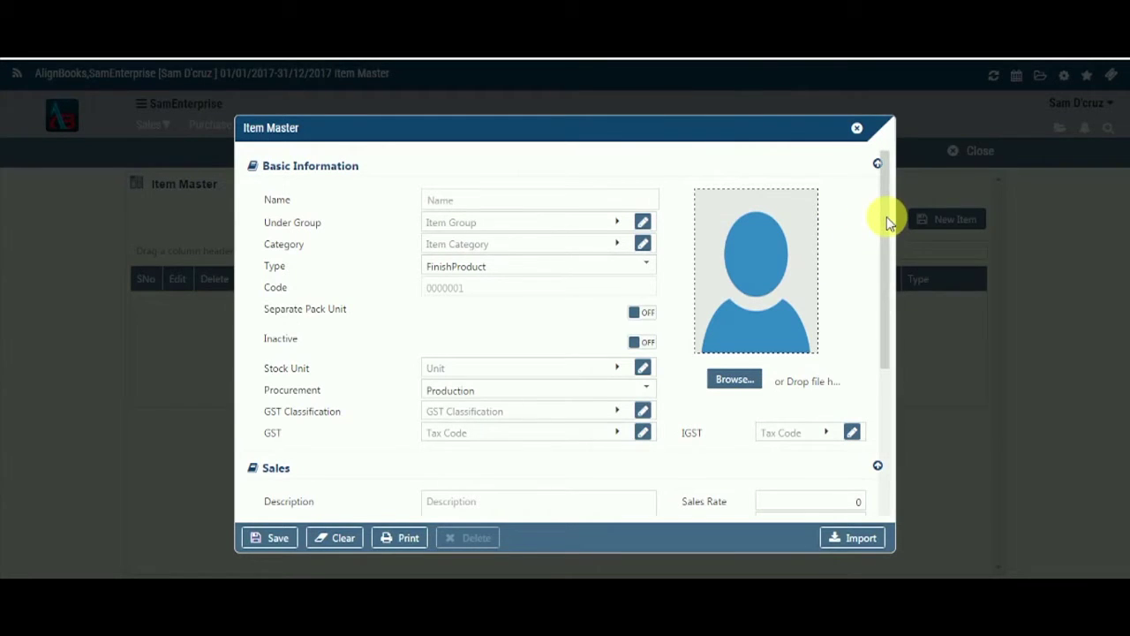
drag(882, 253, 870, 441)
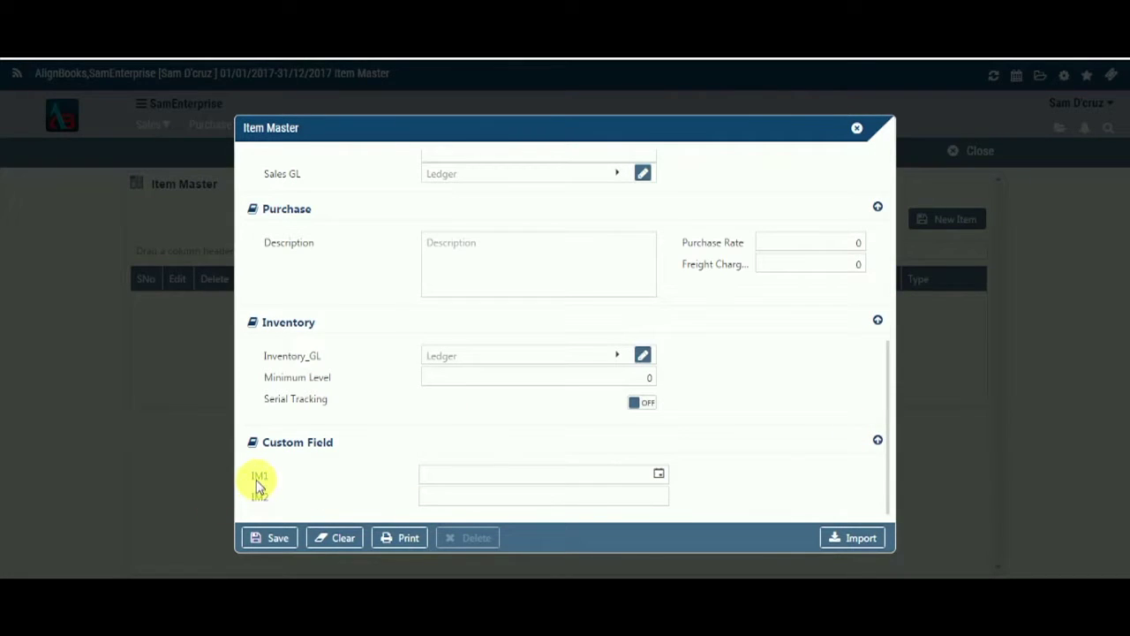
click(855, 128)
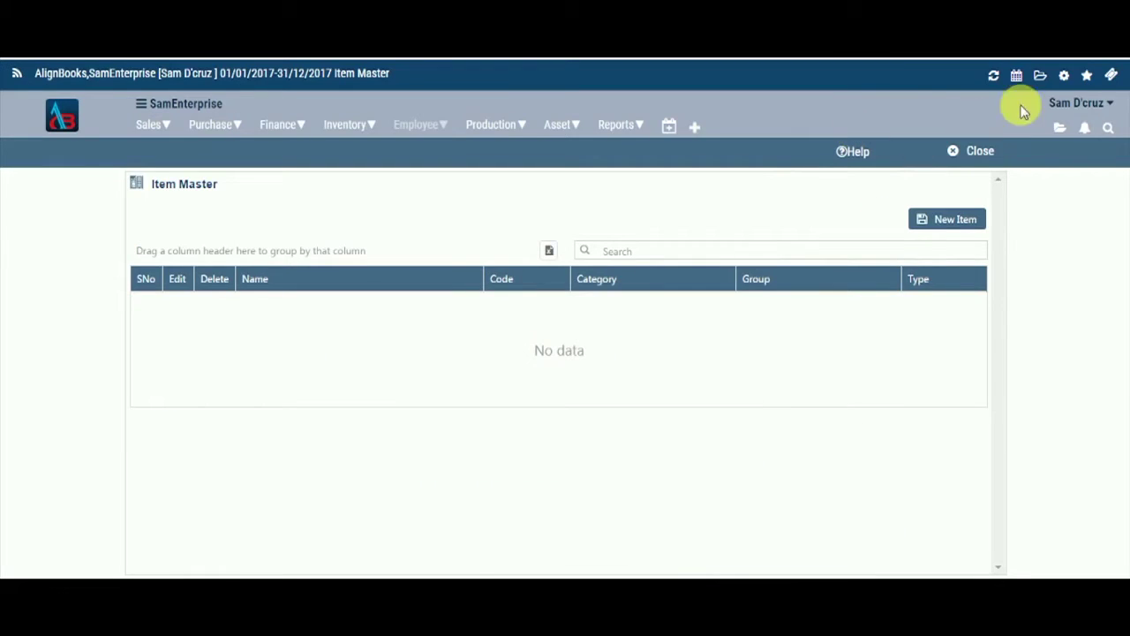
Reopen the Inventory section of Company Setup at the Item Extended Properties
click(1064, 76)
click(647, 143)
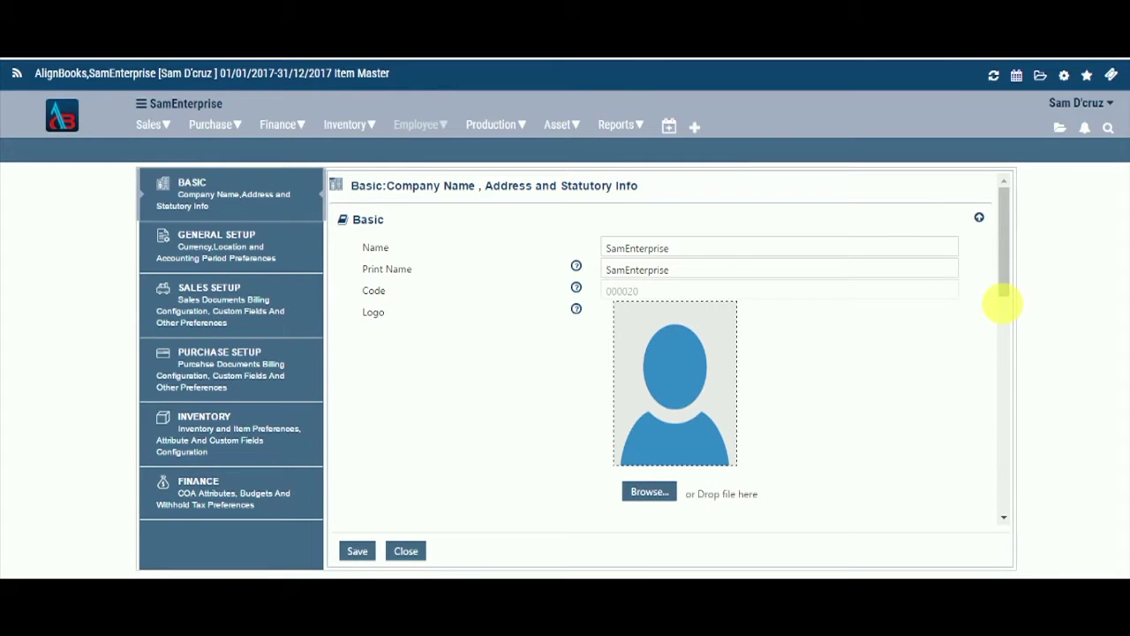
click(1007, 310)
scroll(1008, 317, down, 1)
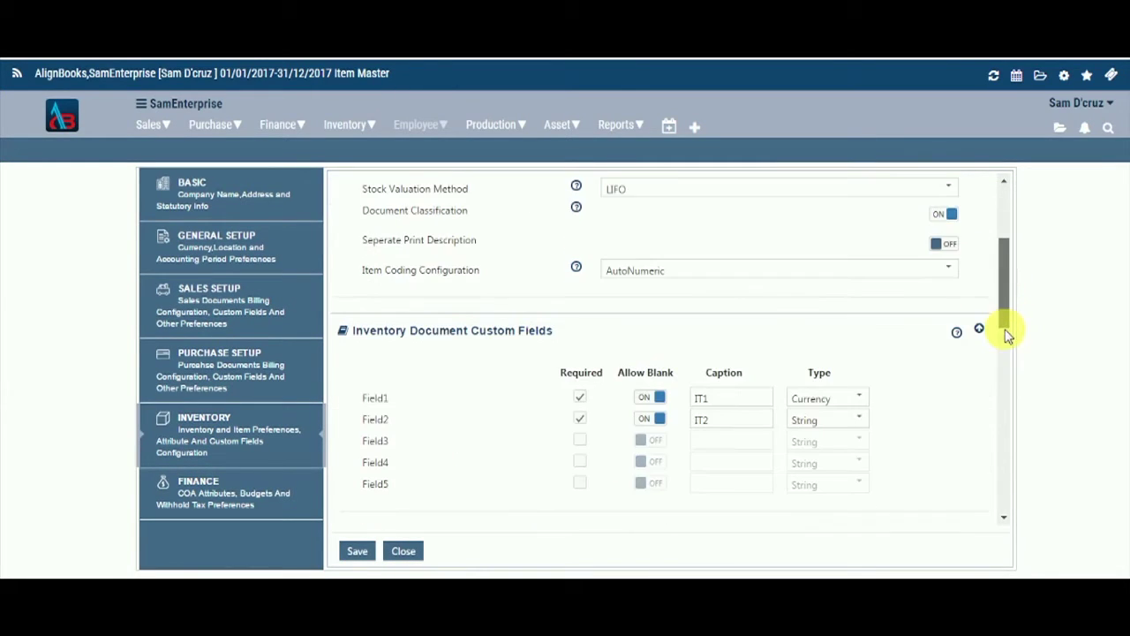
scroll(1011, 353, down, 2)
scroll(1007, 382, down, 4)
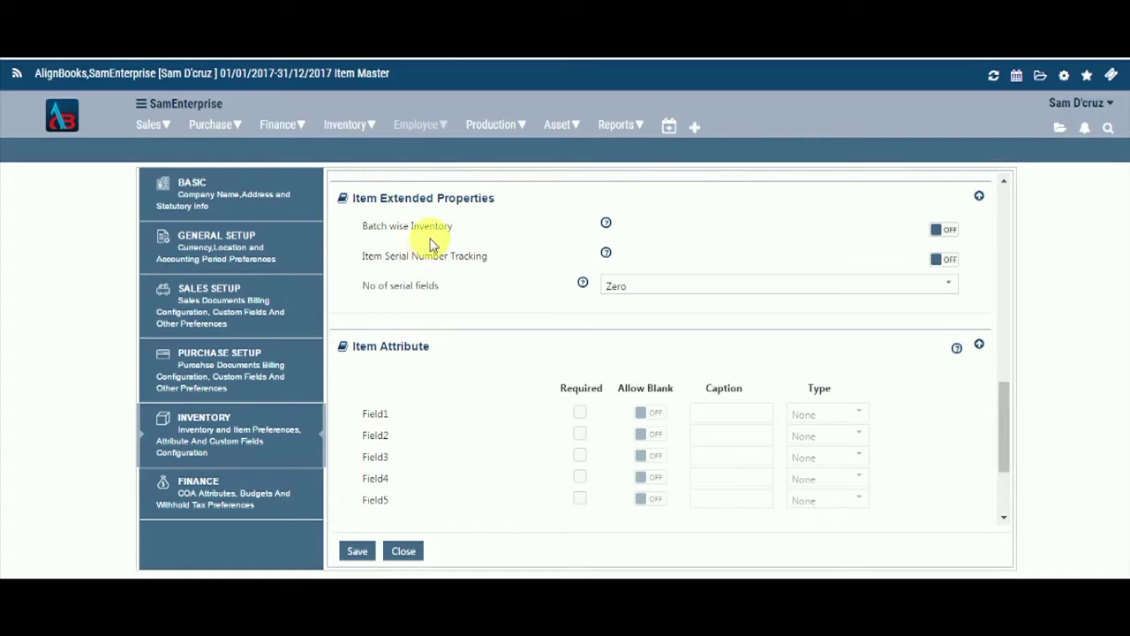
Turn on Batch wise Inventory and Item Serial Number Tracking, and set the number of serial fields to One
click(946, 231)
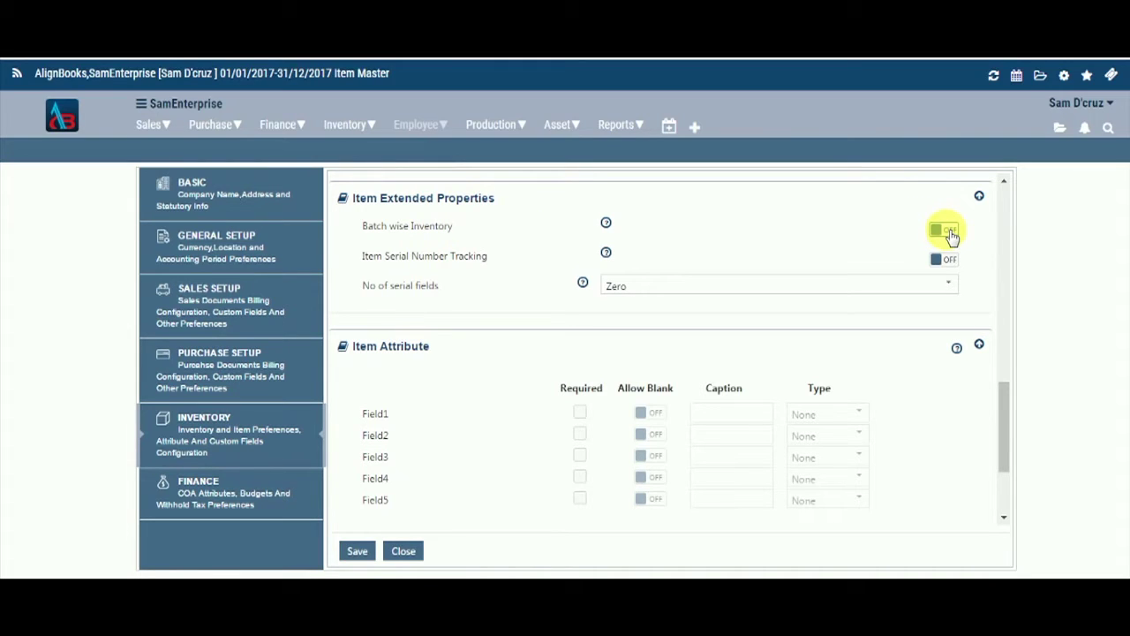
click(950, 235)
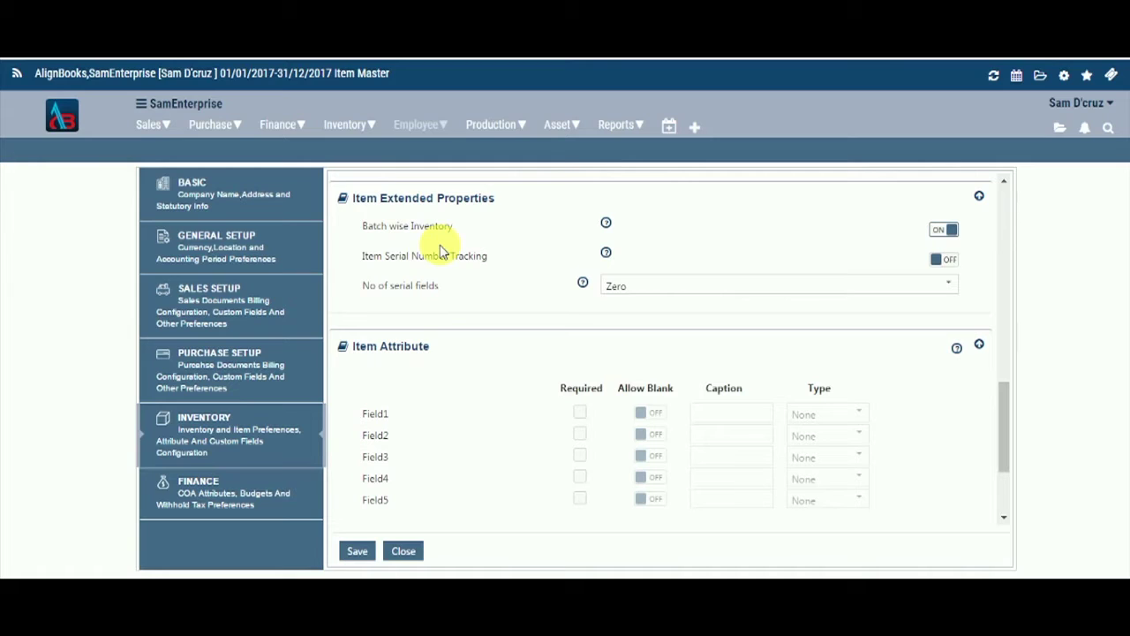
click(945, 259)
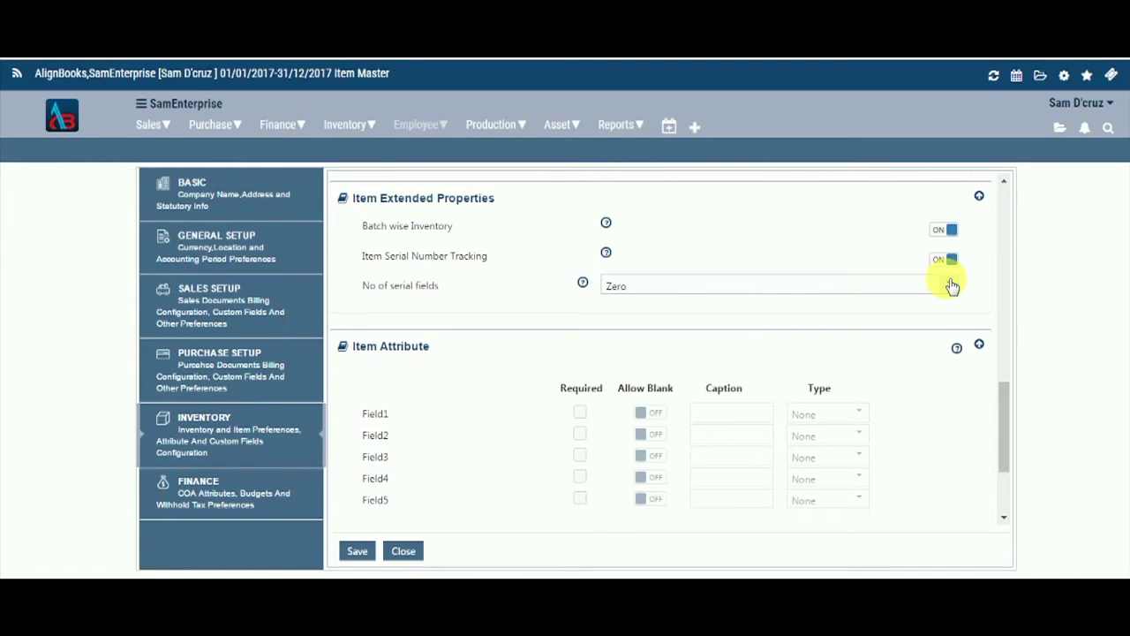
click(952, 285)
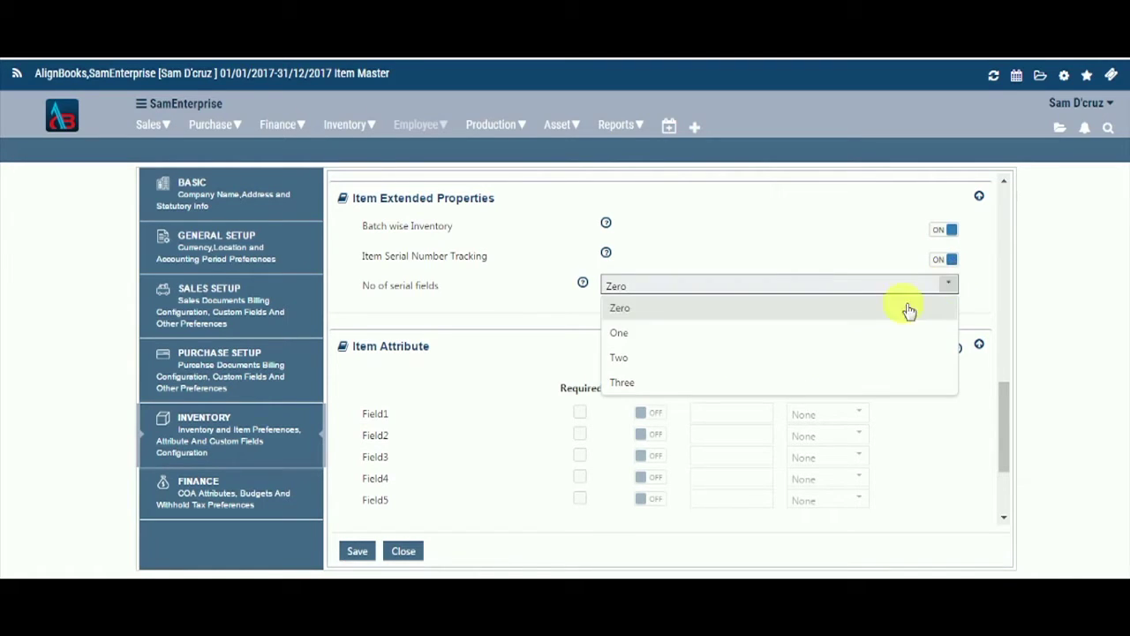
click(868, 339)
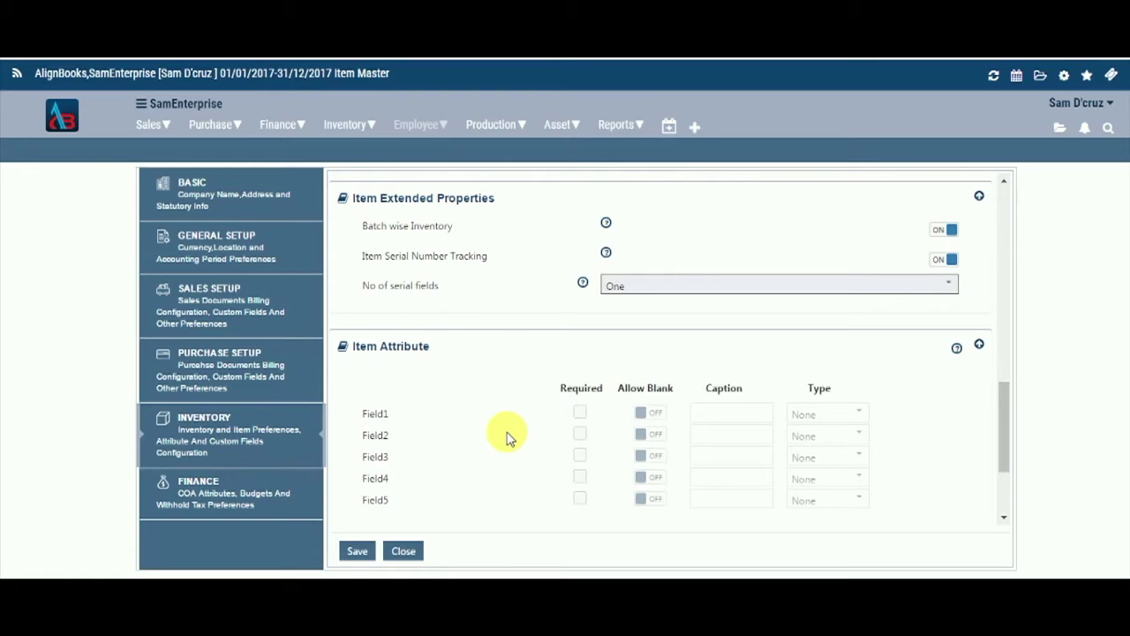
Make Item Attribute Field1 required with caption Attr1 and type SalesOrder, and save the settings
click(580, 414)
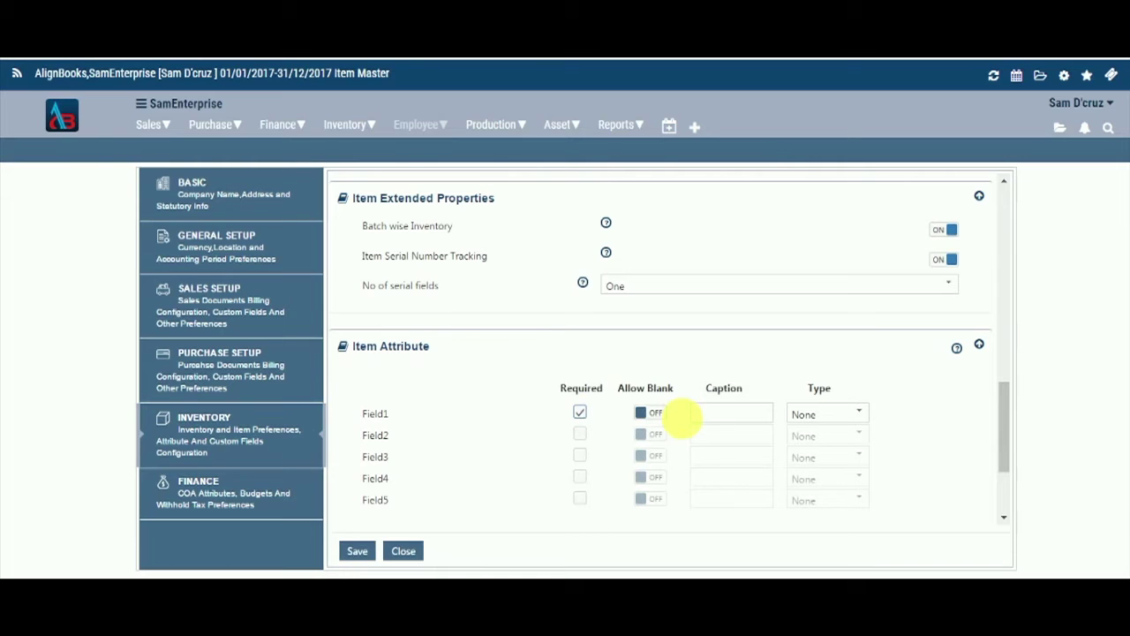
click(749, 423)
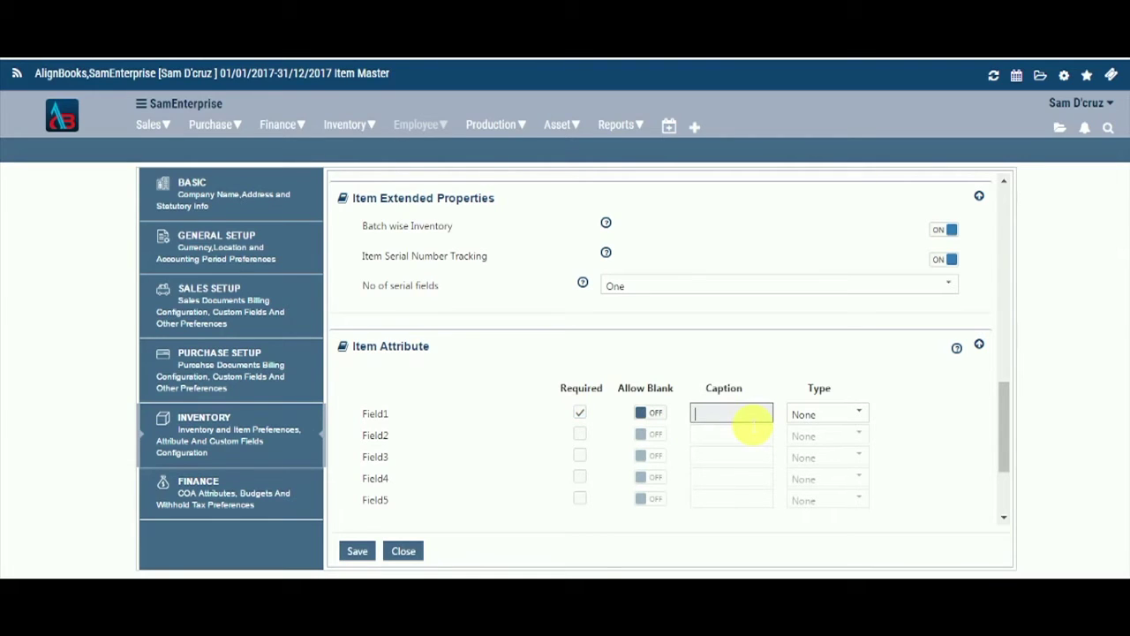
text(Attr1)
click(859, 415)
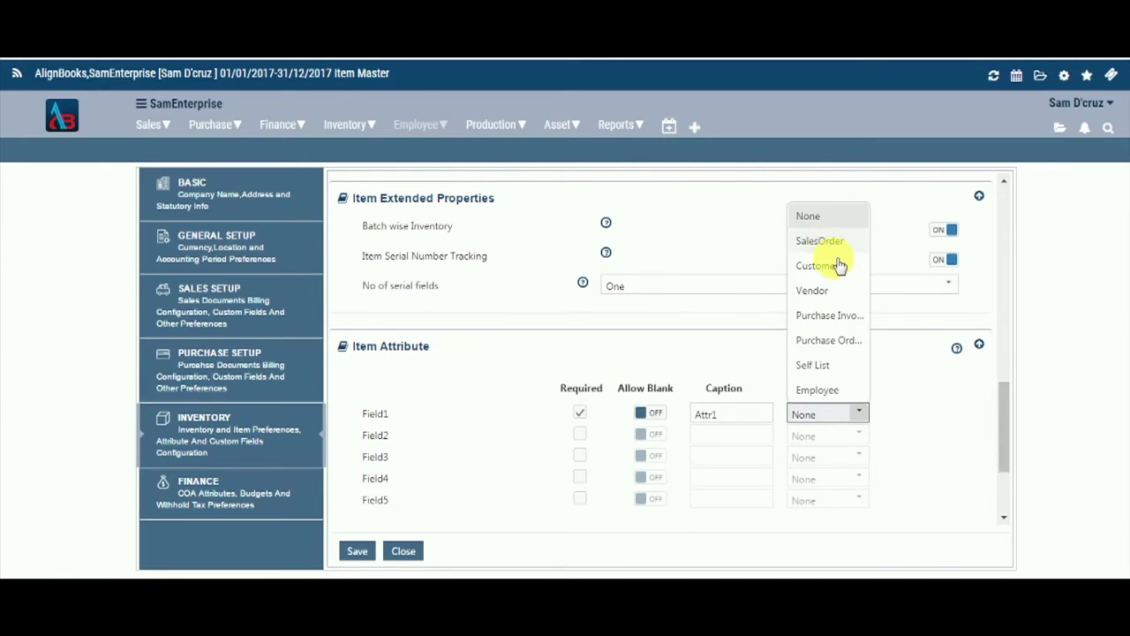
click(819, 240)
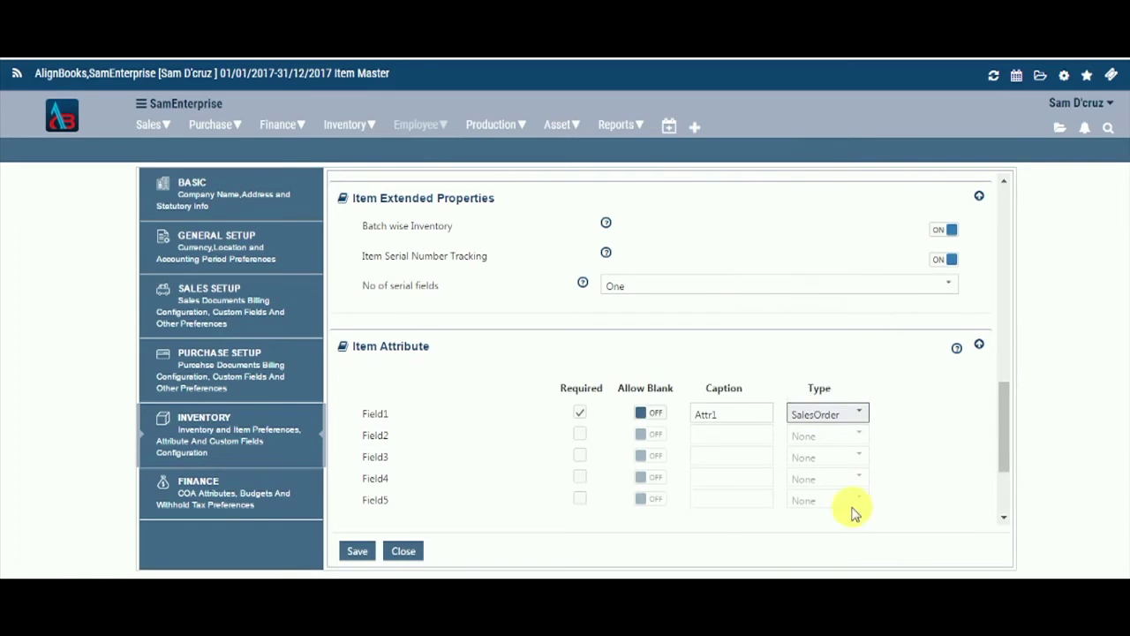
click(357, 552)
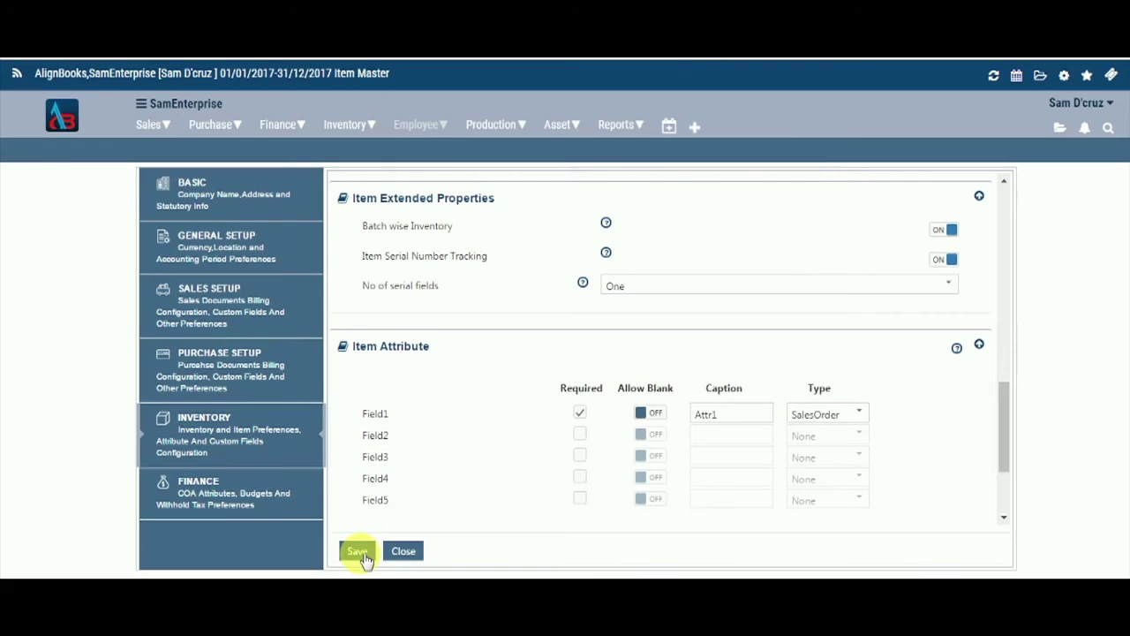
click(358, 551)
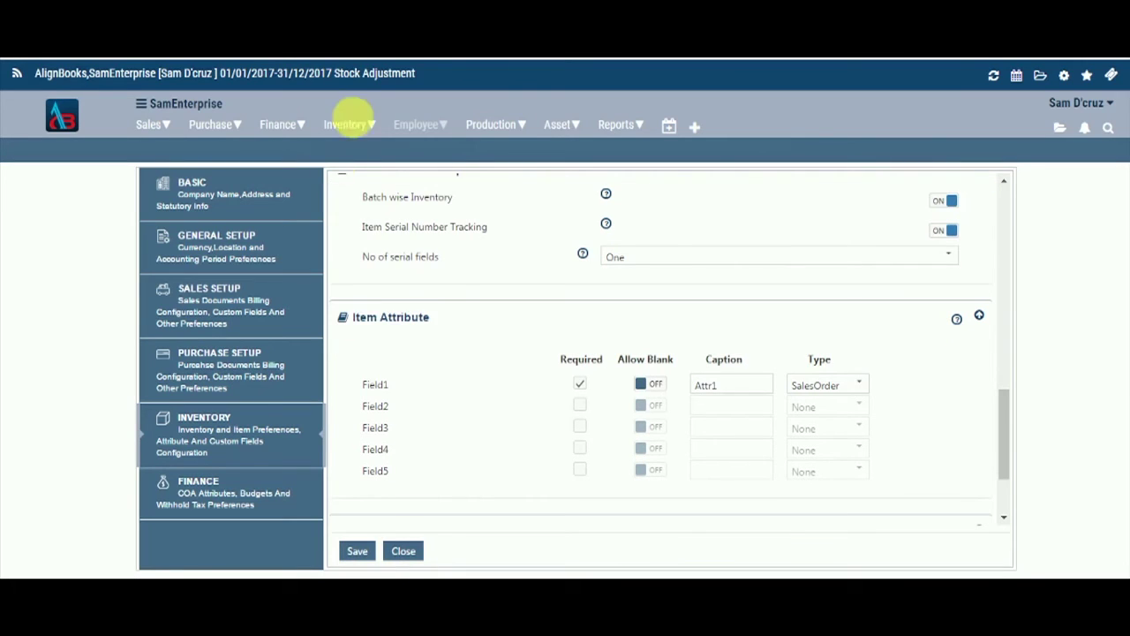
Open the Stock Adjustment form and check the Attr1 column in its item grid
click(345, 124)
click(362, 177)
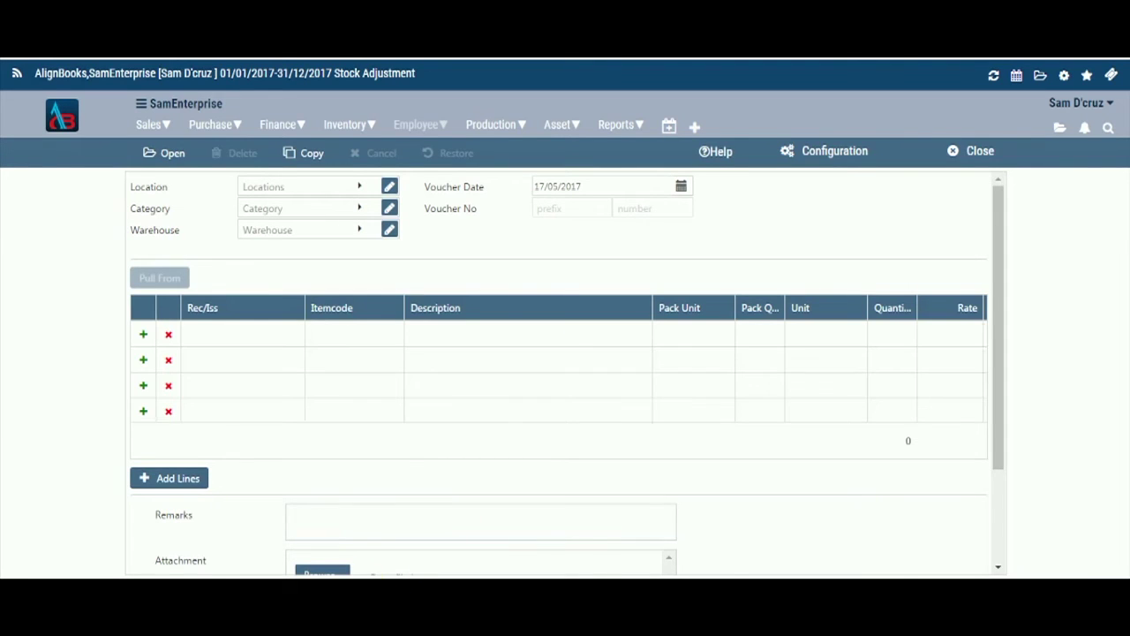
drag(344, 418, 635, 428)
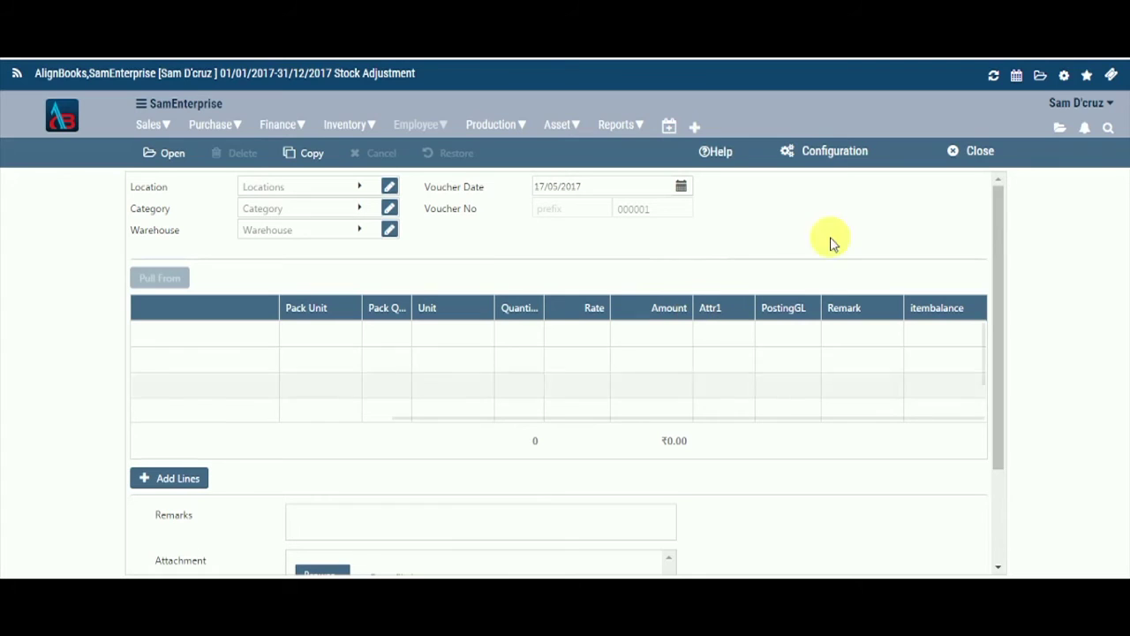
In the Service settings of Company Setup's Inventory section, switch Input Service Date on and back off, and turn on Service Location
click(1064, 77)
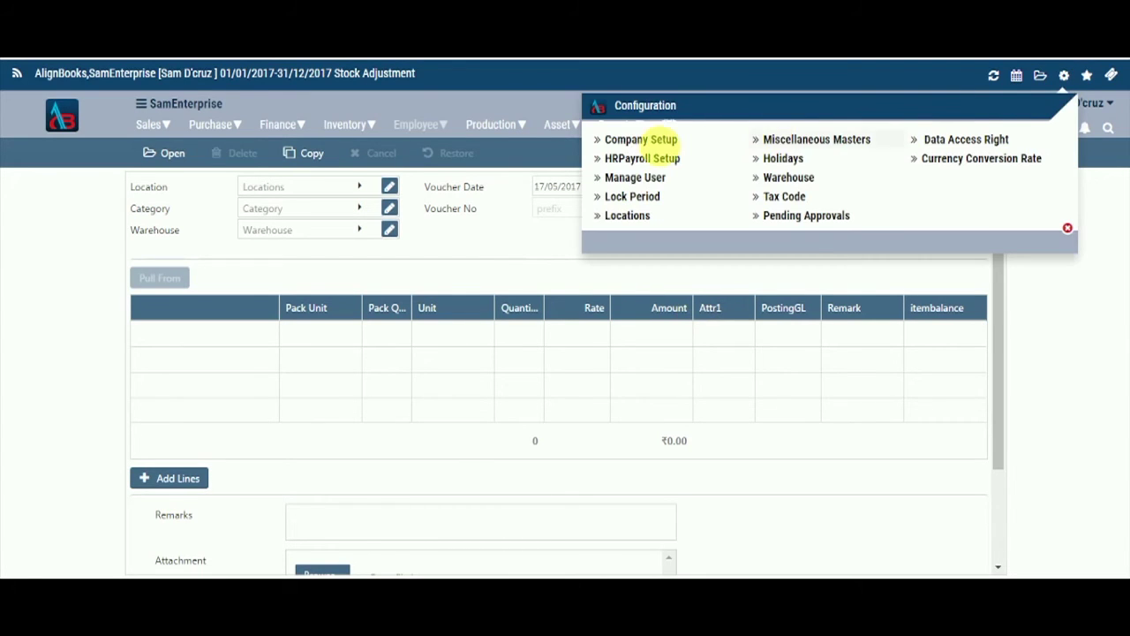
click(660, 141)
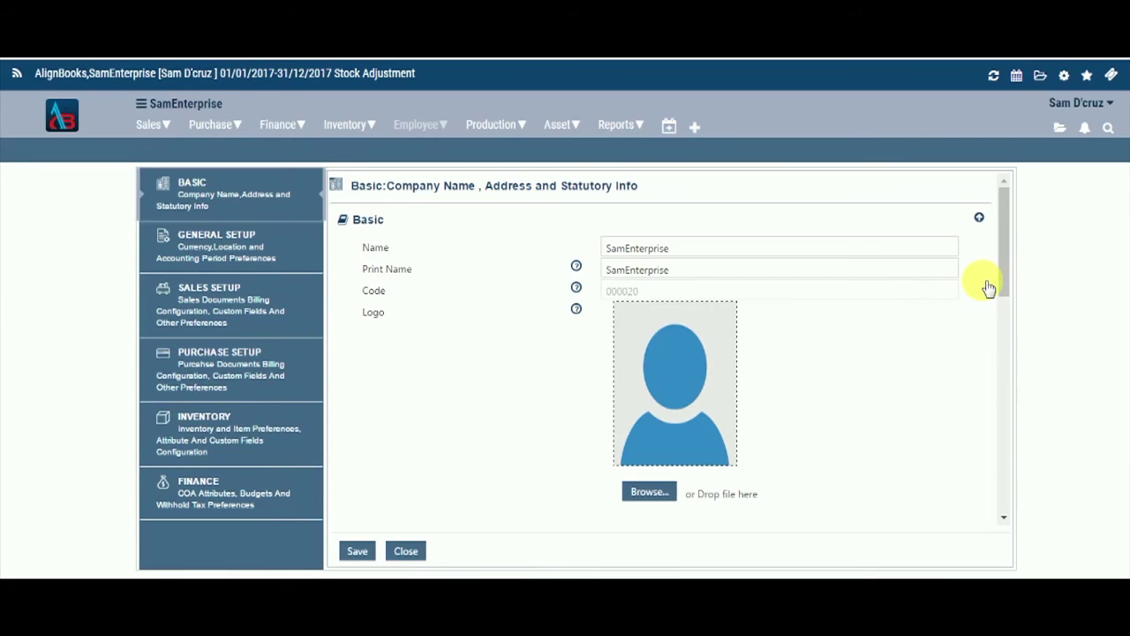
drag(1001, 285, 1004, 487)
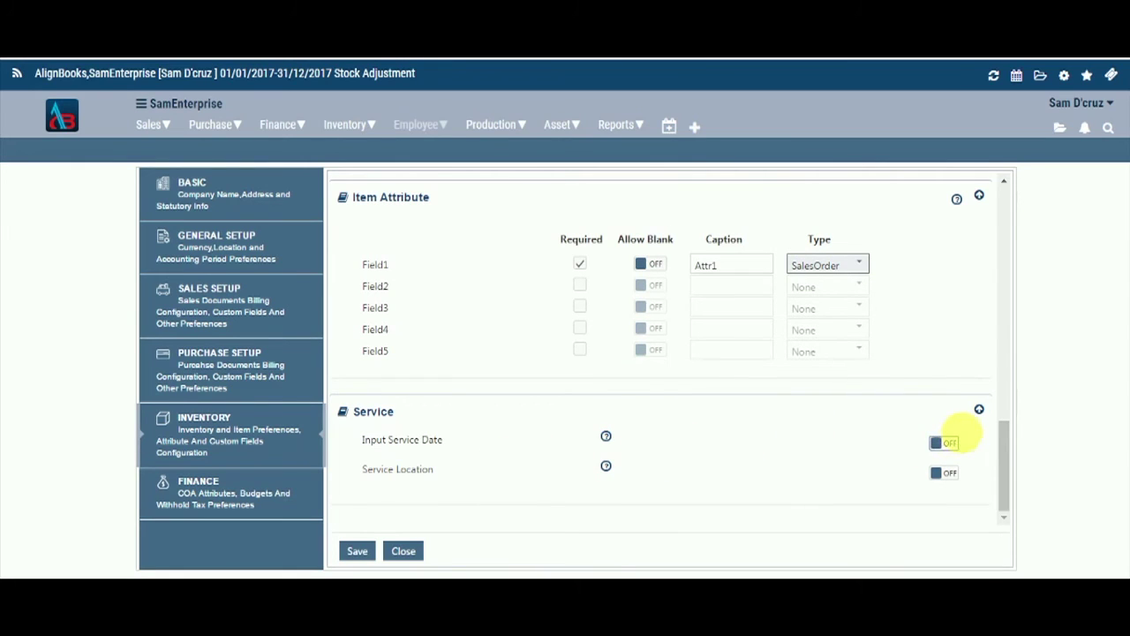
click(961, 444)
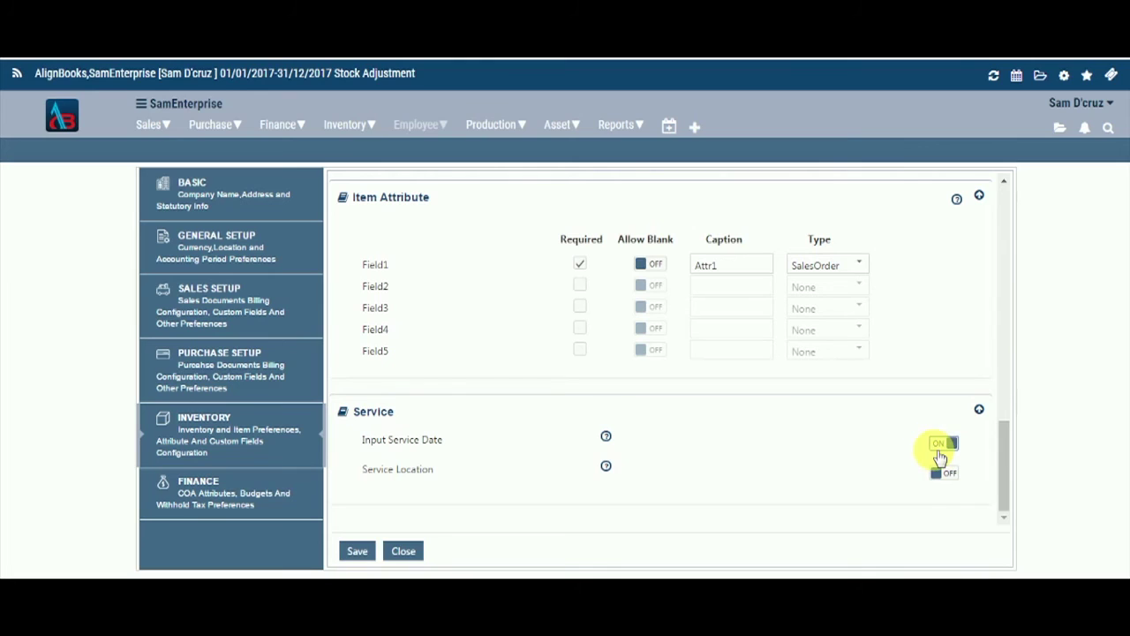
click(942, 443)
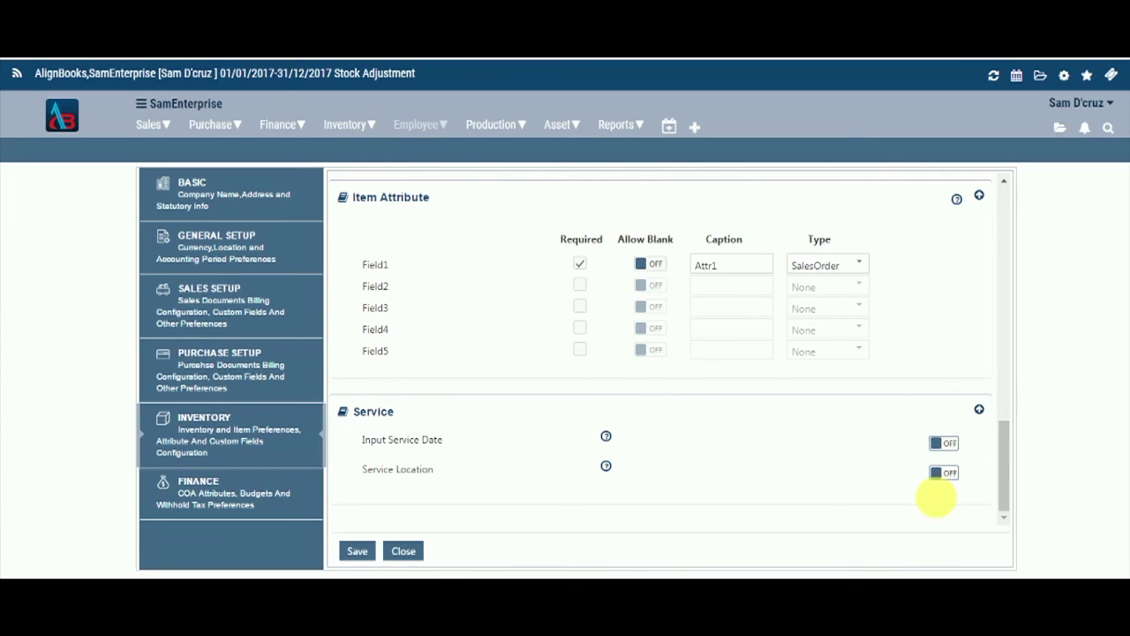
click(945, 474)
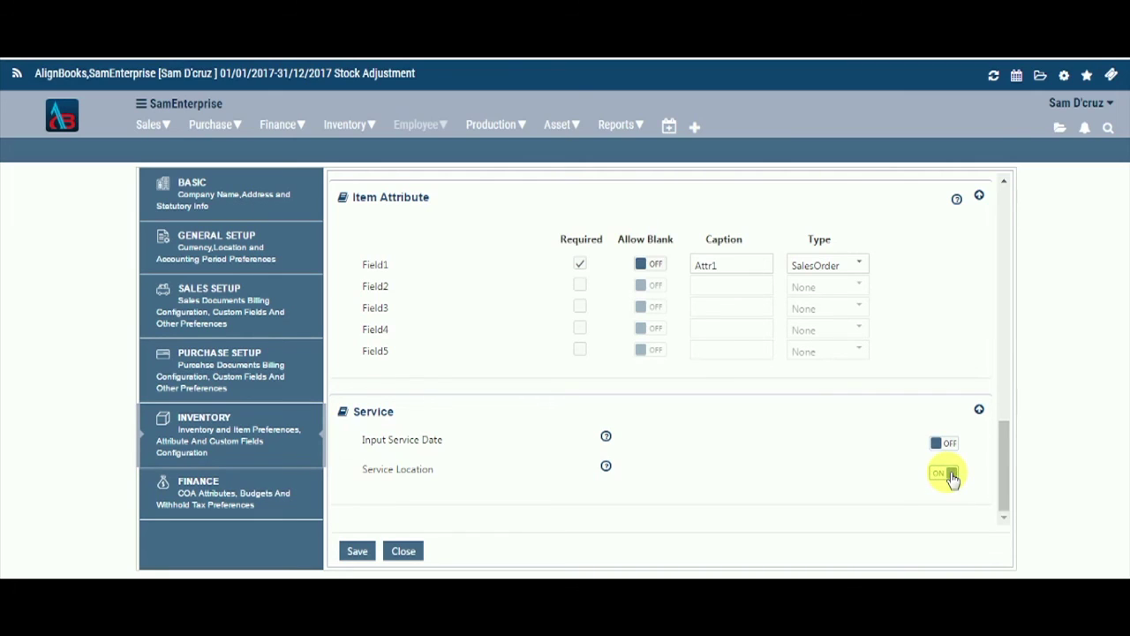